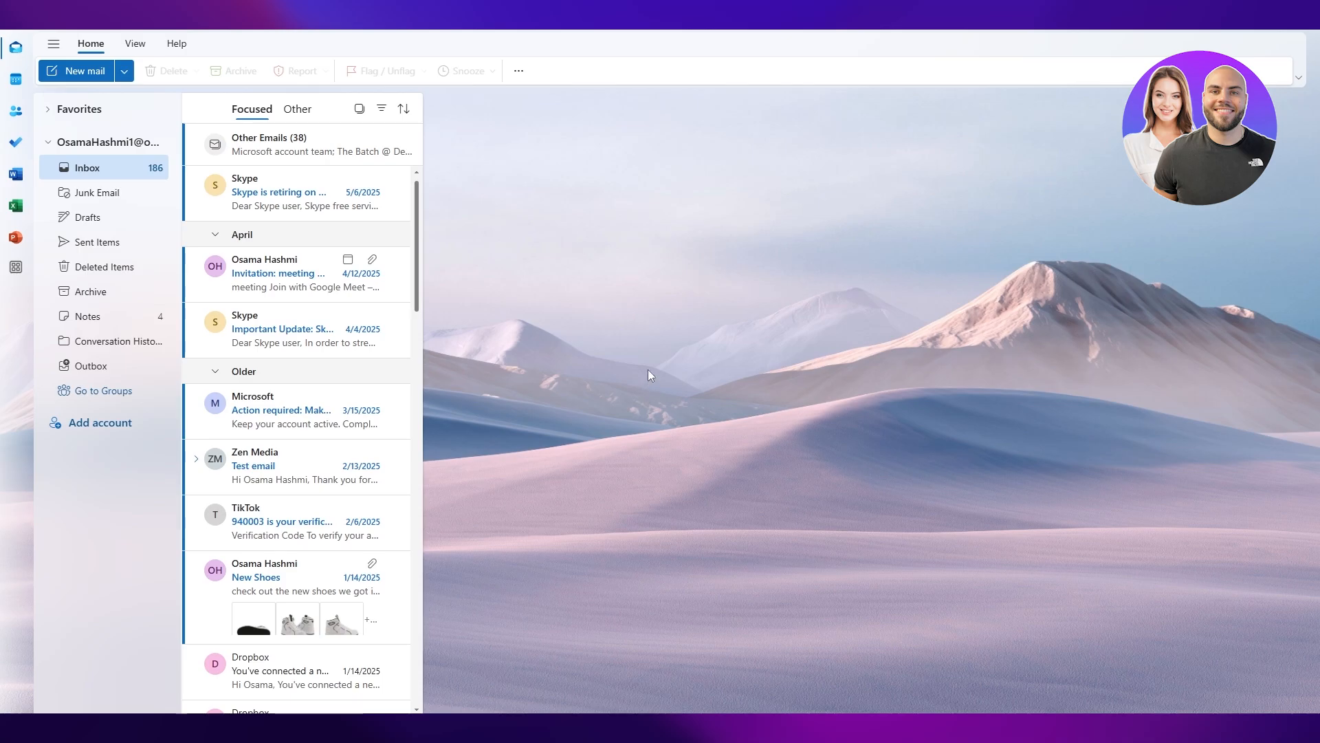
# From Outlook's View settings, search 'signature' and open the Email signature page.
pyautogui.click(55, 45)
pyautogui.click(55, 46)
pyautogui.click(137, 45)
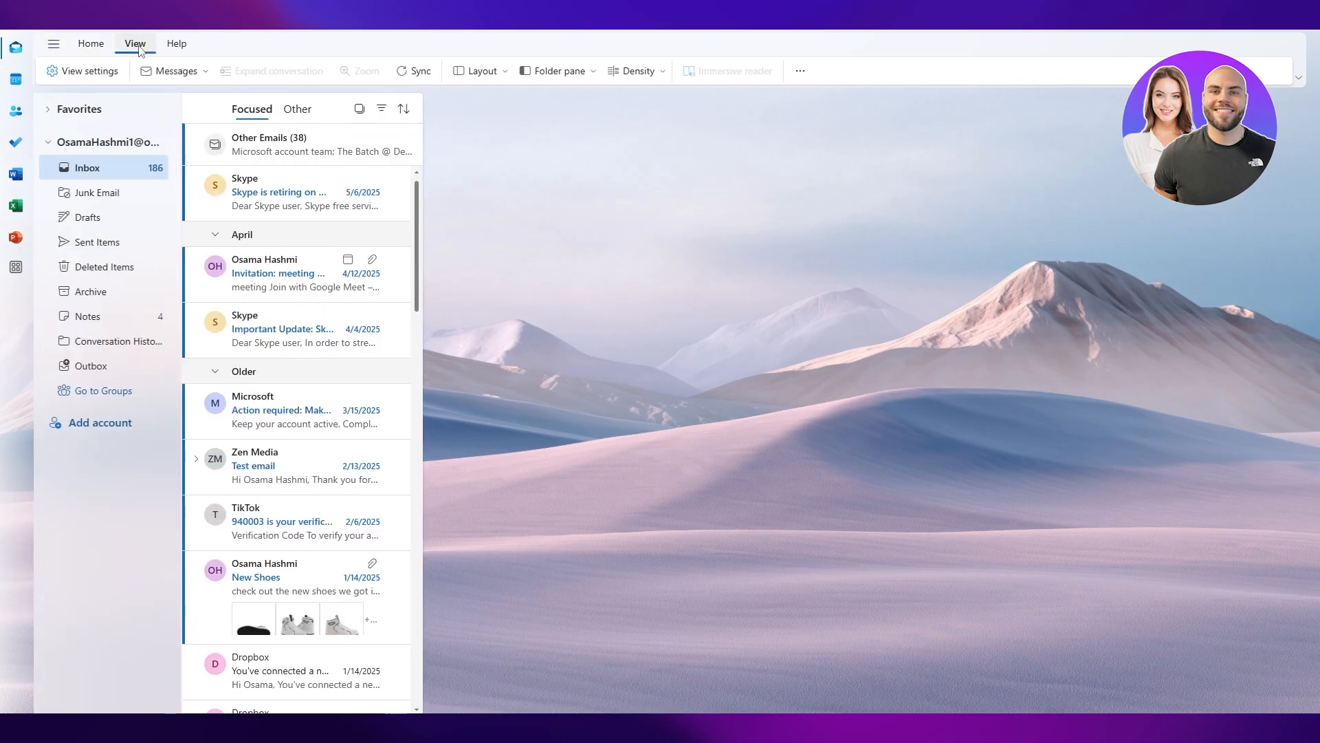
pyautogui.click(86, 73)
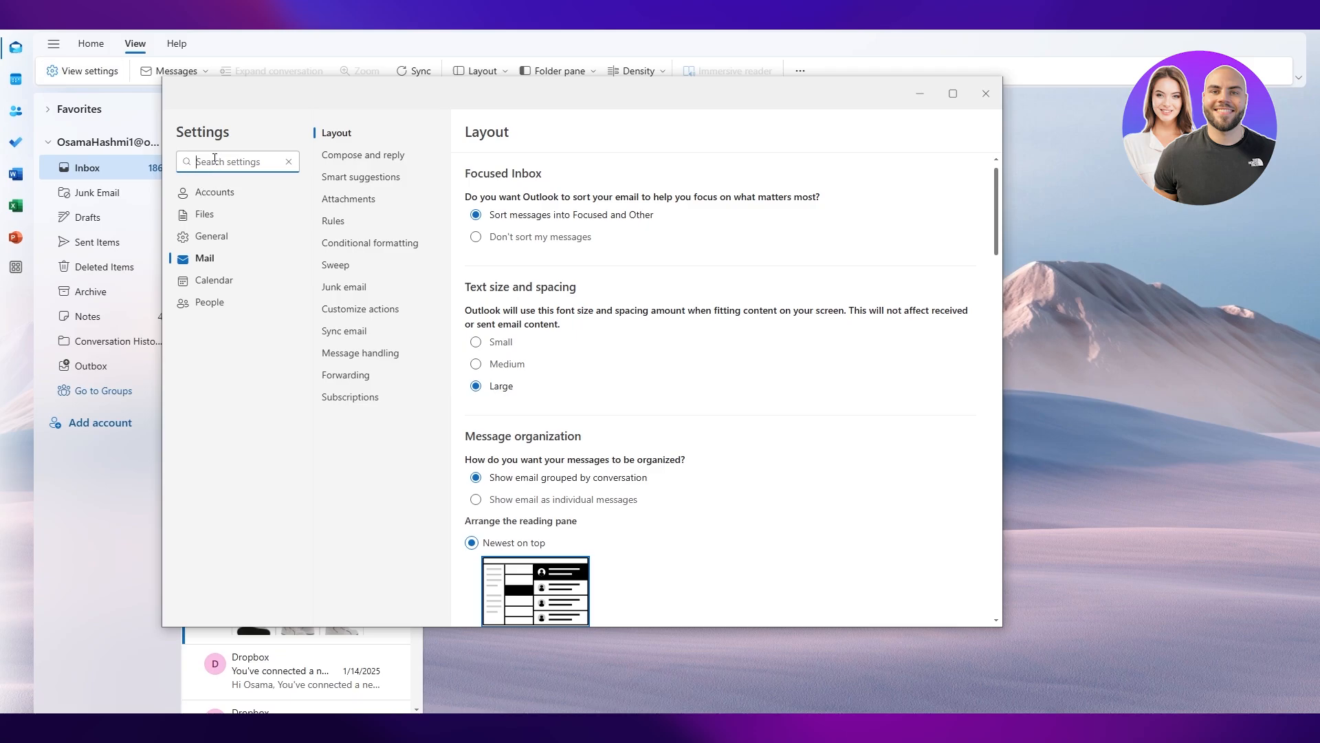
pyautogui.click(215, 159)
pyautogui.write('signature')
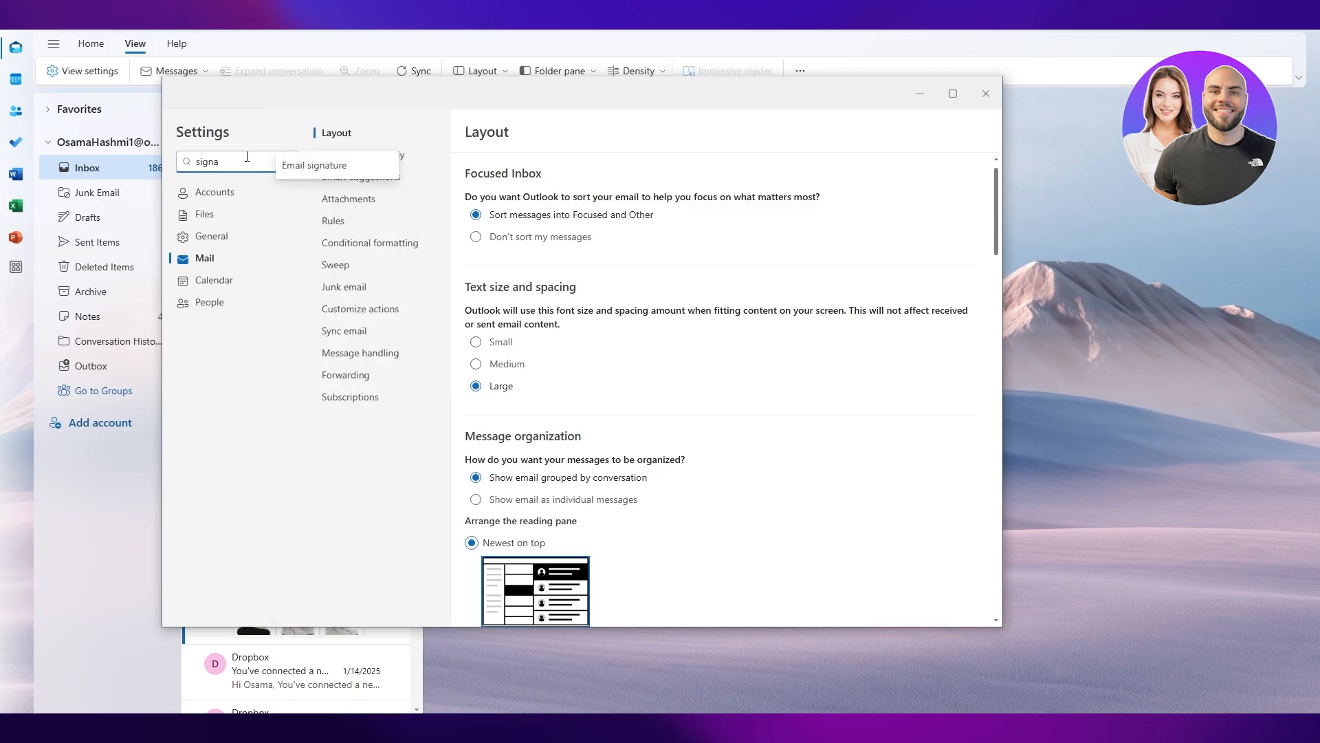
pyautogui.click(313, 172)
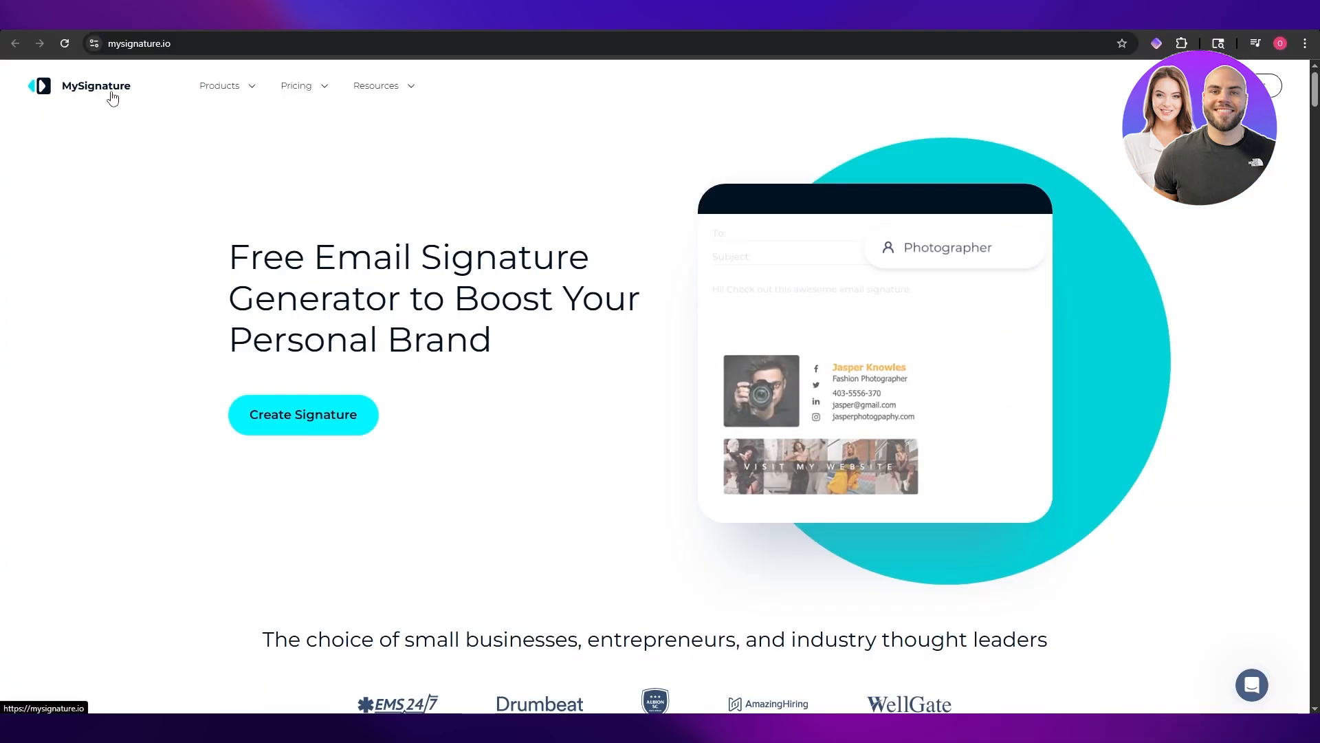
# Choose Create Signature on mysignature.io, then expand the header's MySignature, MyTeams and MyAgencyHub product list.
pyautogui.scroll(-3, 684, 355)
pyautogui.scroll(2, 779, 307)
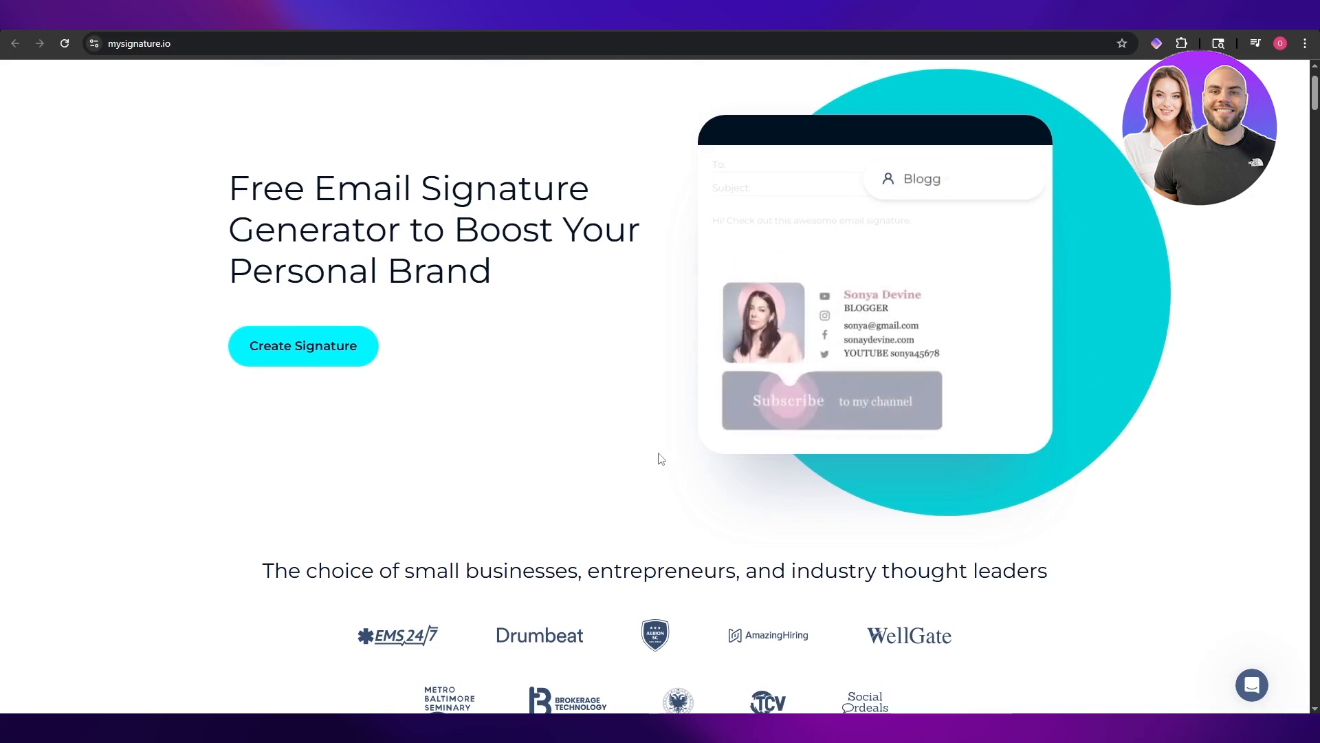
pyautogui.click(287, 356)
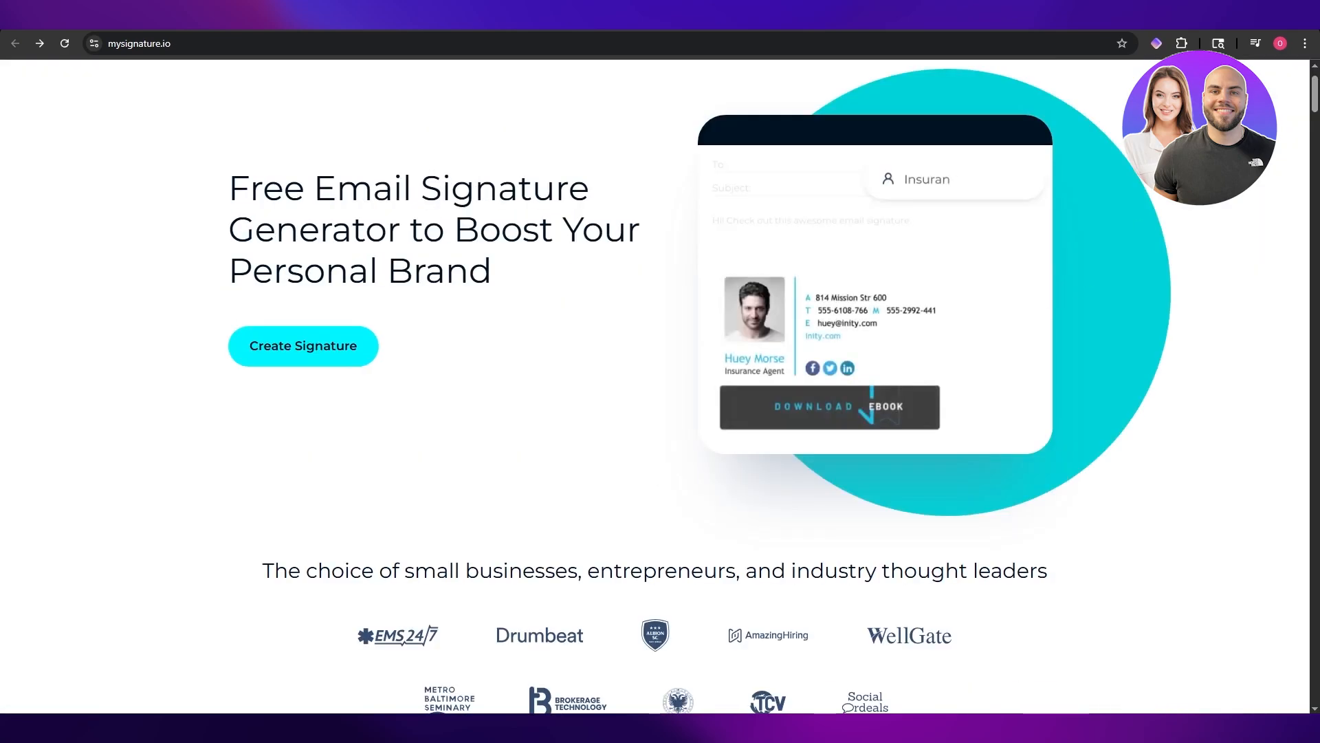
pyautogui.scroll(1, 655, 386)
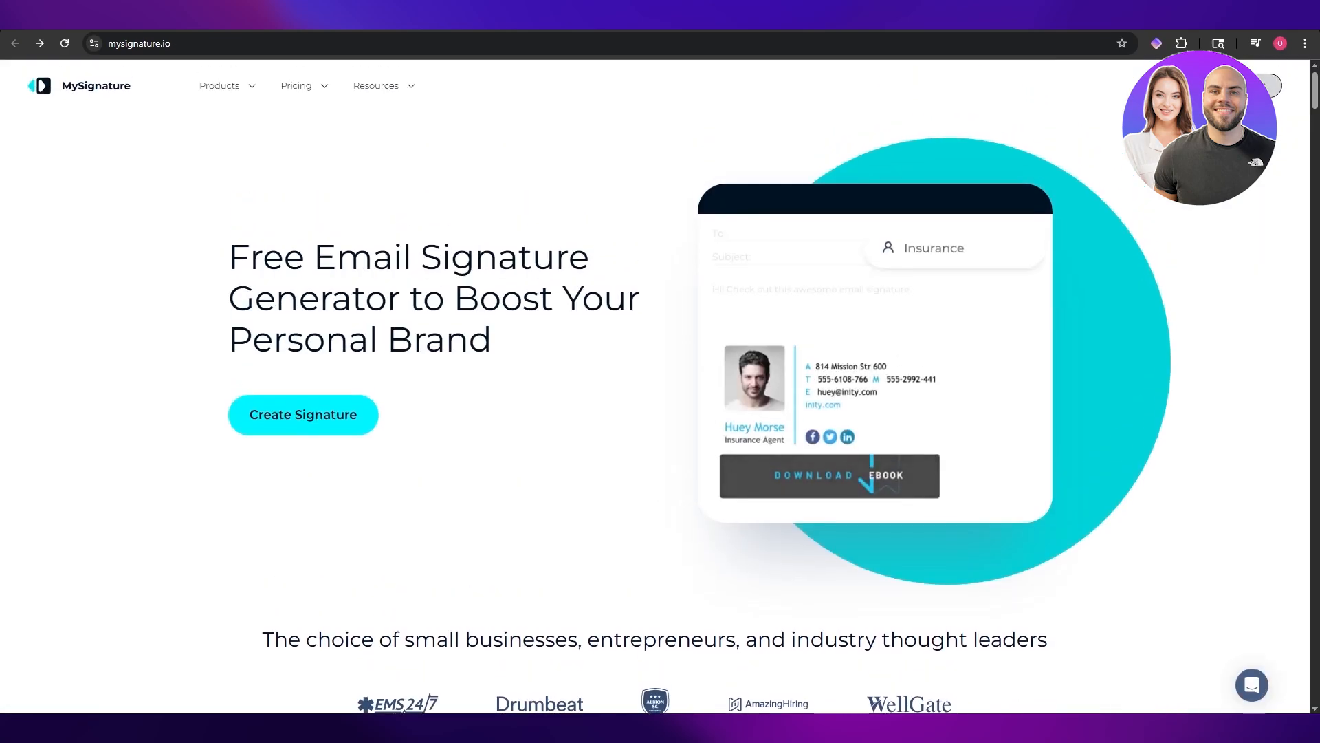
pyautogui.click(1241, 86)
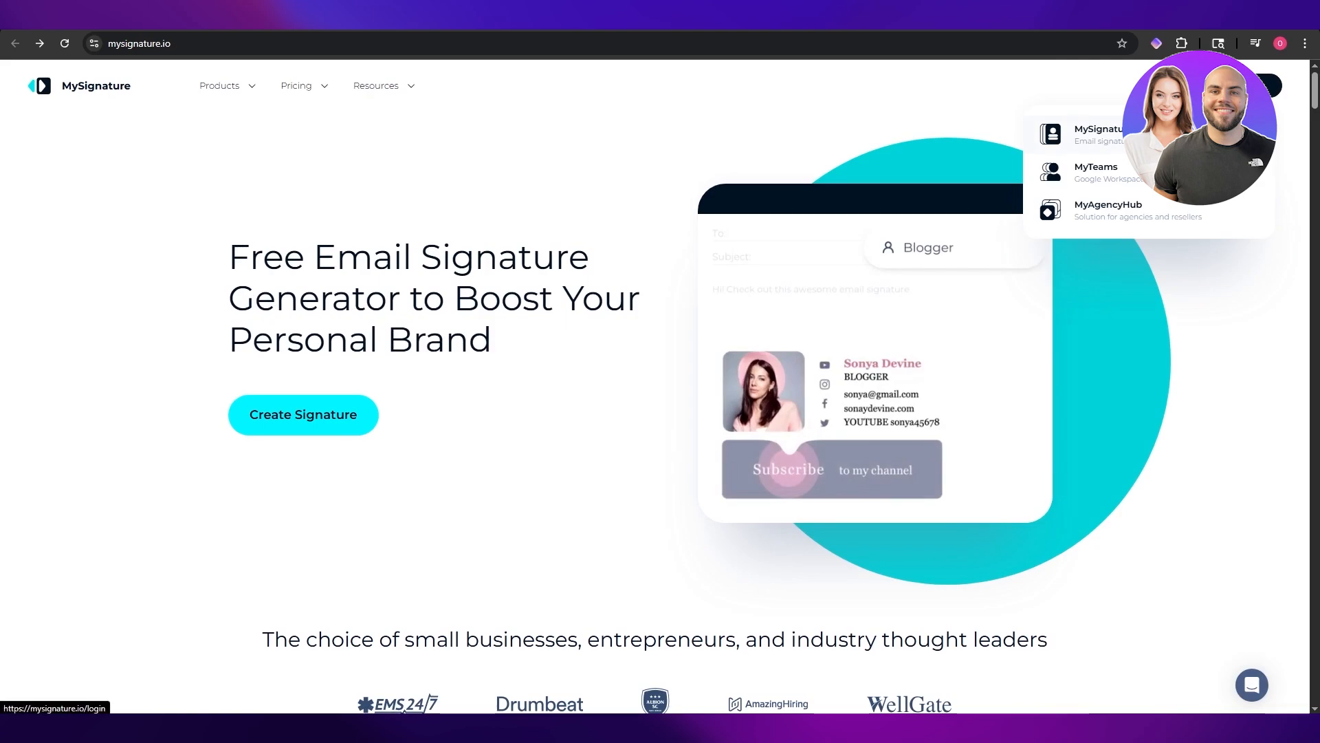
# Sign in with Google and answer onboarding with industry E-commerce and position Manager.
pyautogui.click(1169, 134)
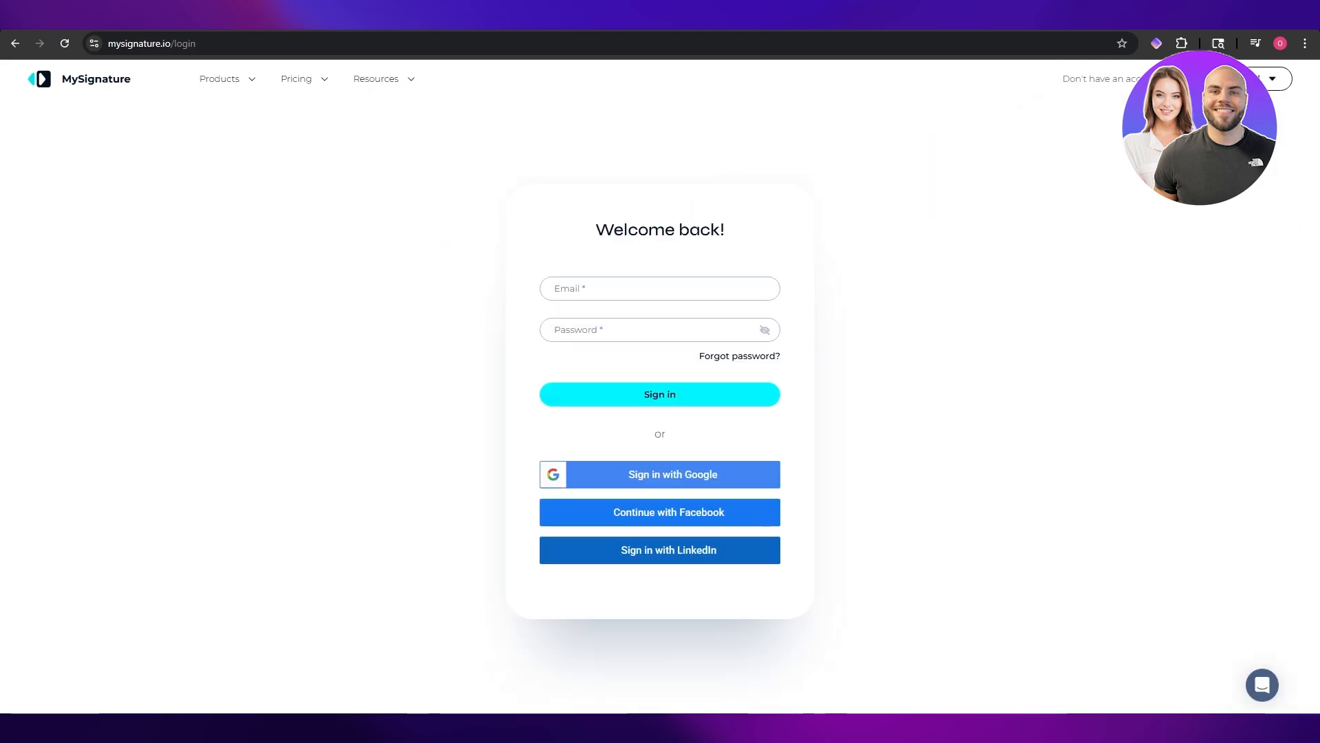
pyautogui.click(587, 477)
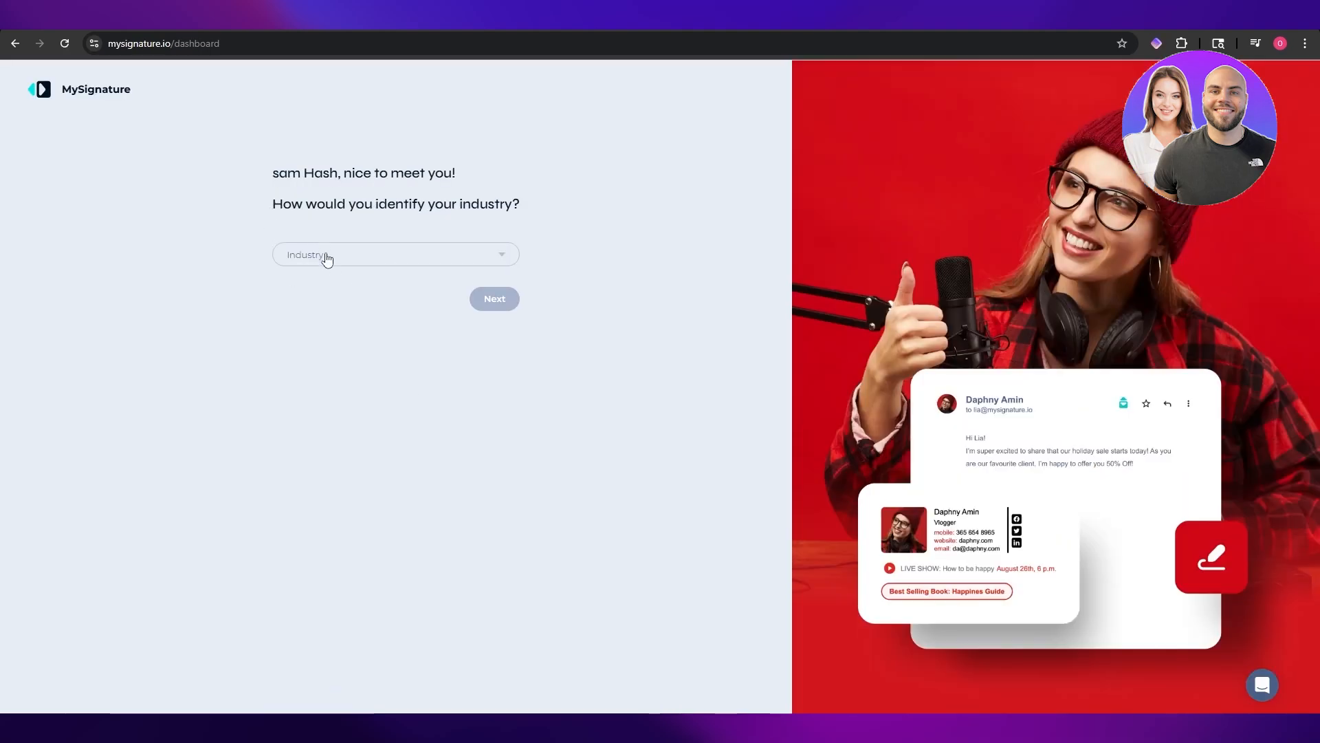
pyautogui.click(327, 259)
pyautogui.click(344, 342)
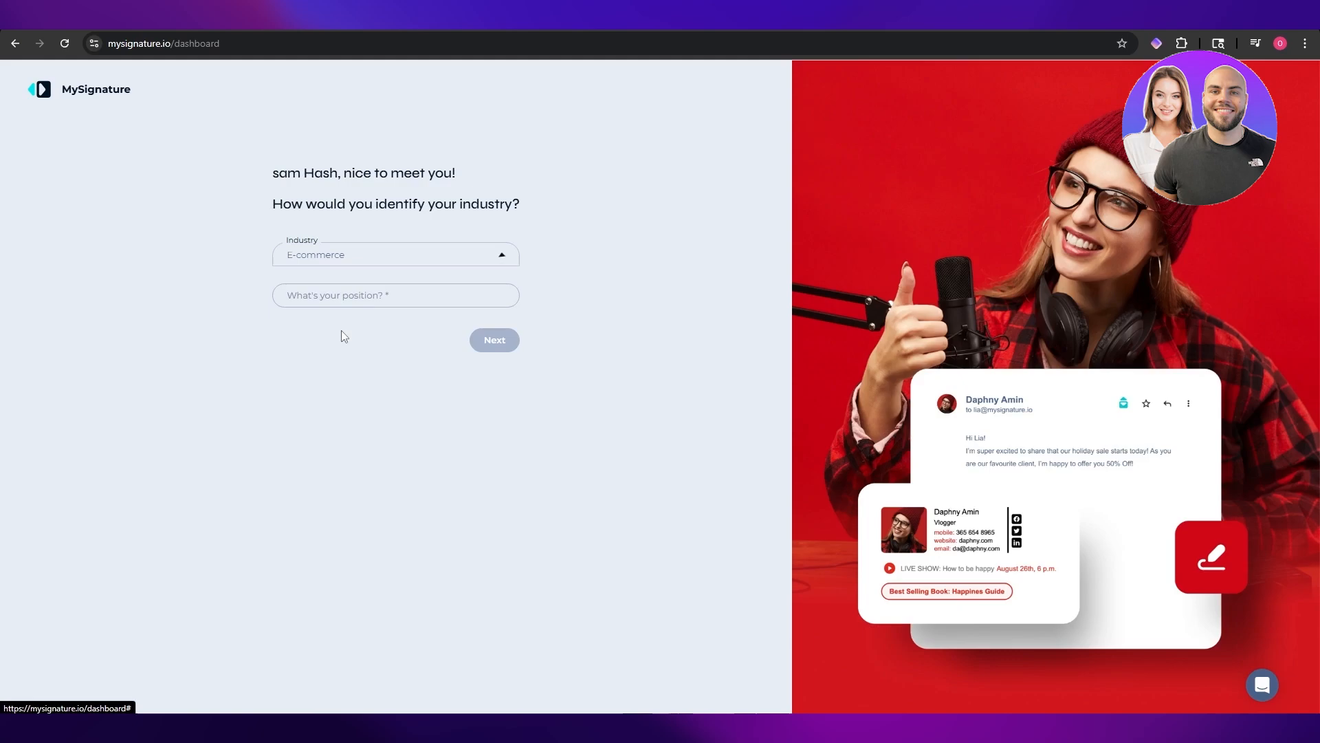
pyautogui.click(427, 294)
pyautogui.write('Manager')
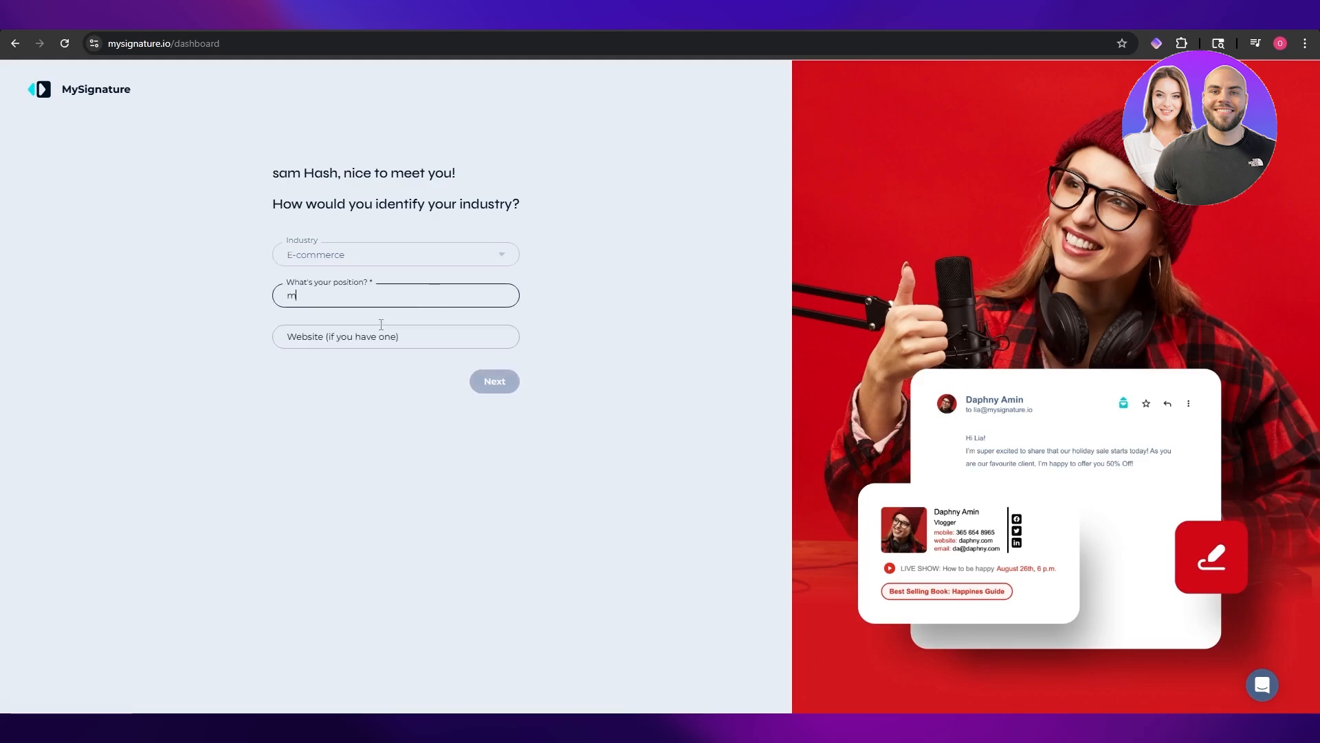
pyautogui.click(403, 332)
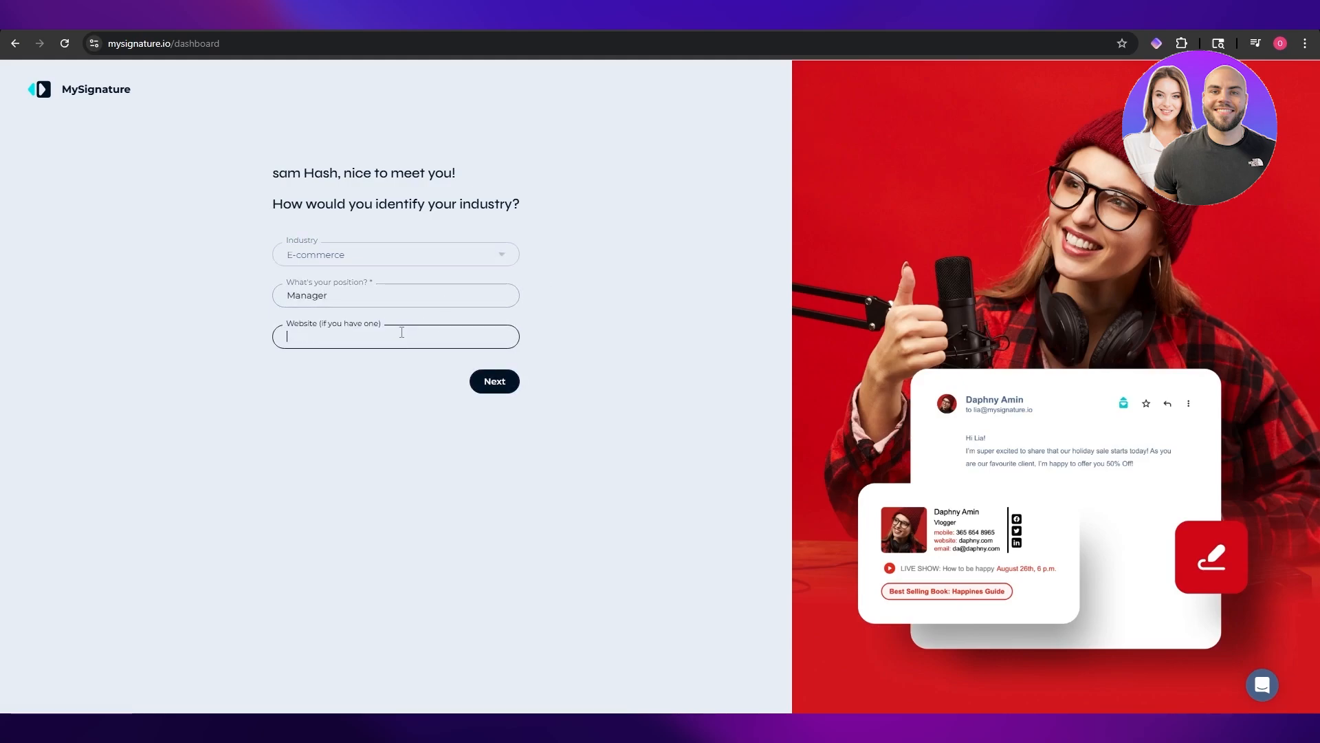
pyautogui.click(495, 381)
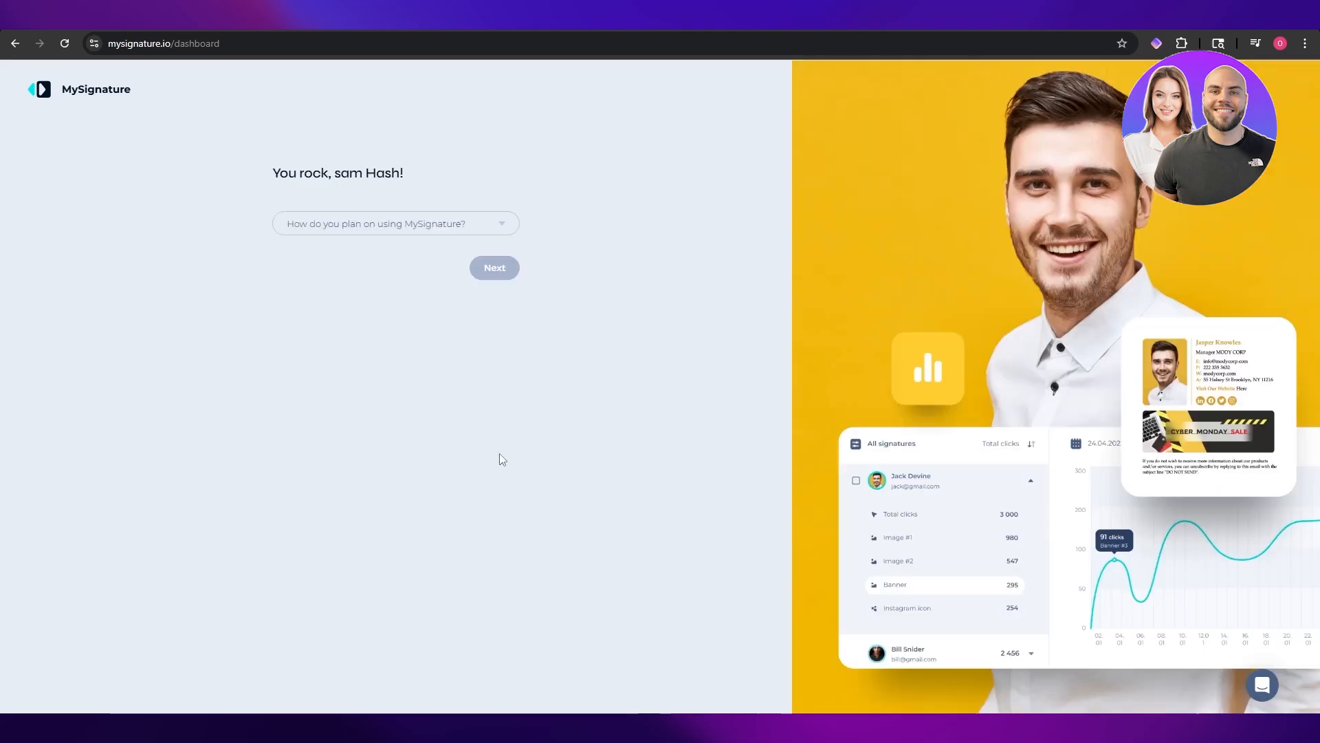
# Choose My company use, Instagram as social network, Outlook as email client, and finish onboarding.
pyautogui.click(385, 224)
pyautogui.click(355, 275)
pyautogui.click(489, 270)
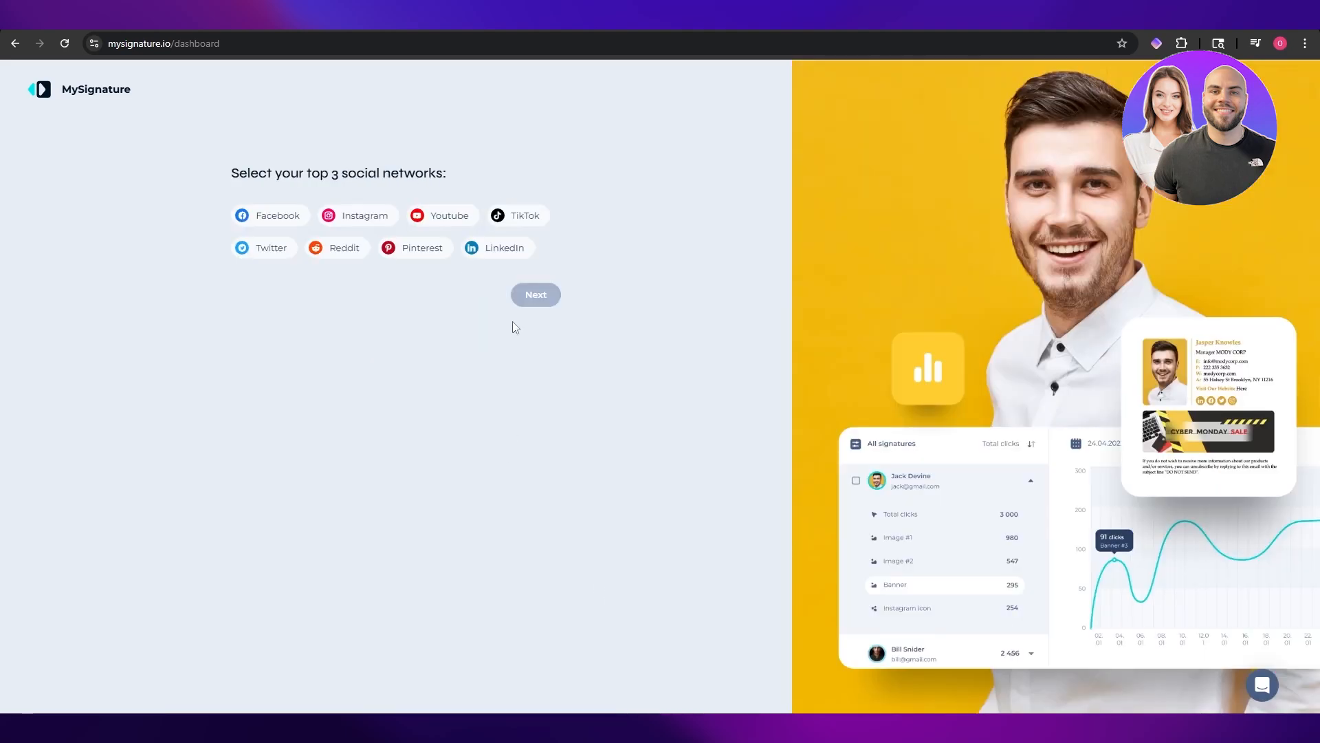
pyautogui.click(357, 215)
pyautogui.click(543, 303)
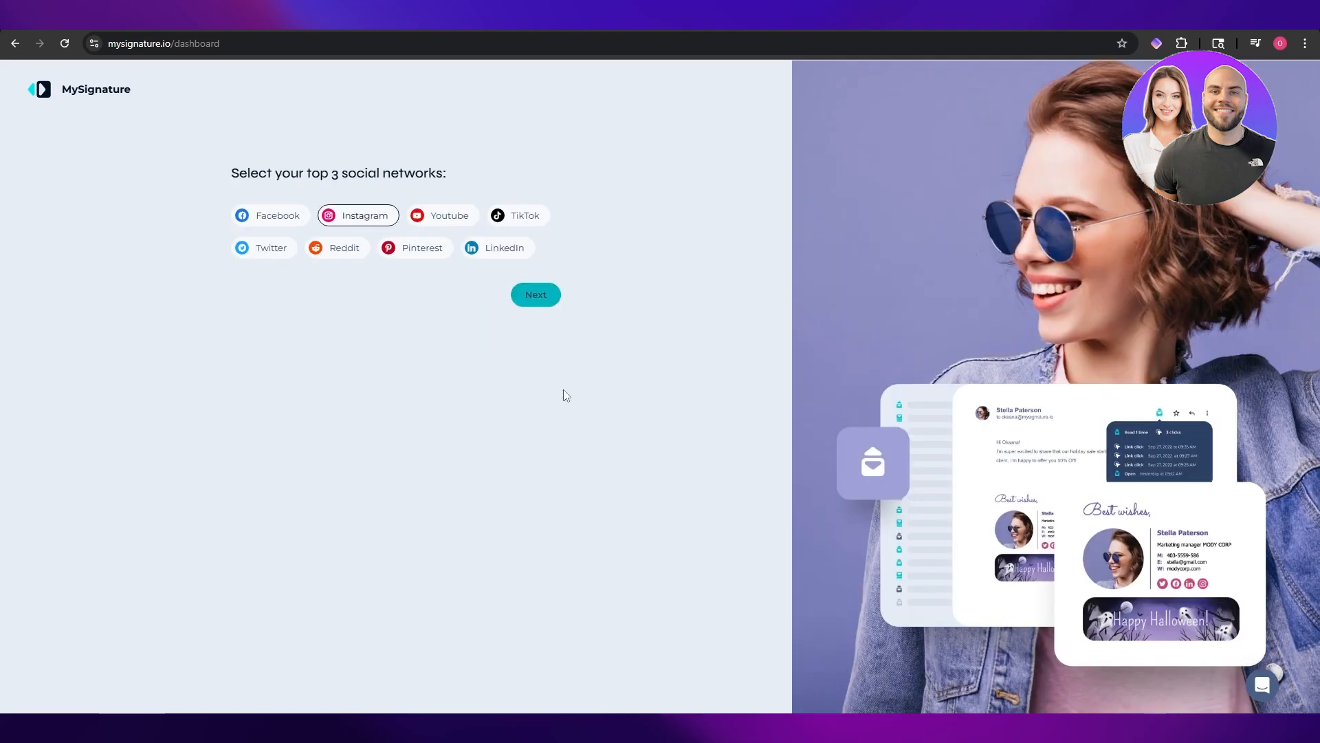
pyautogui.click(243, 223)
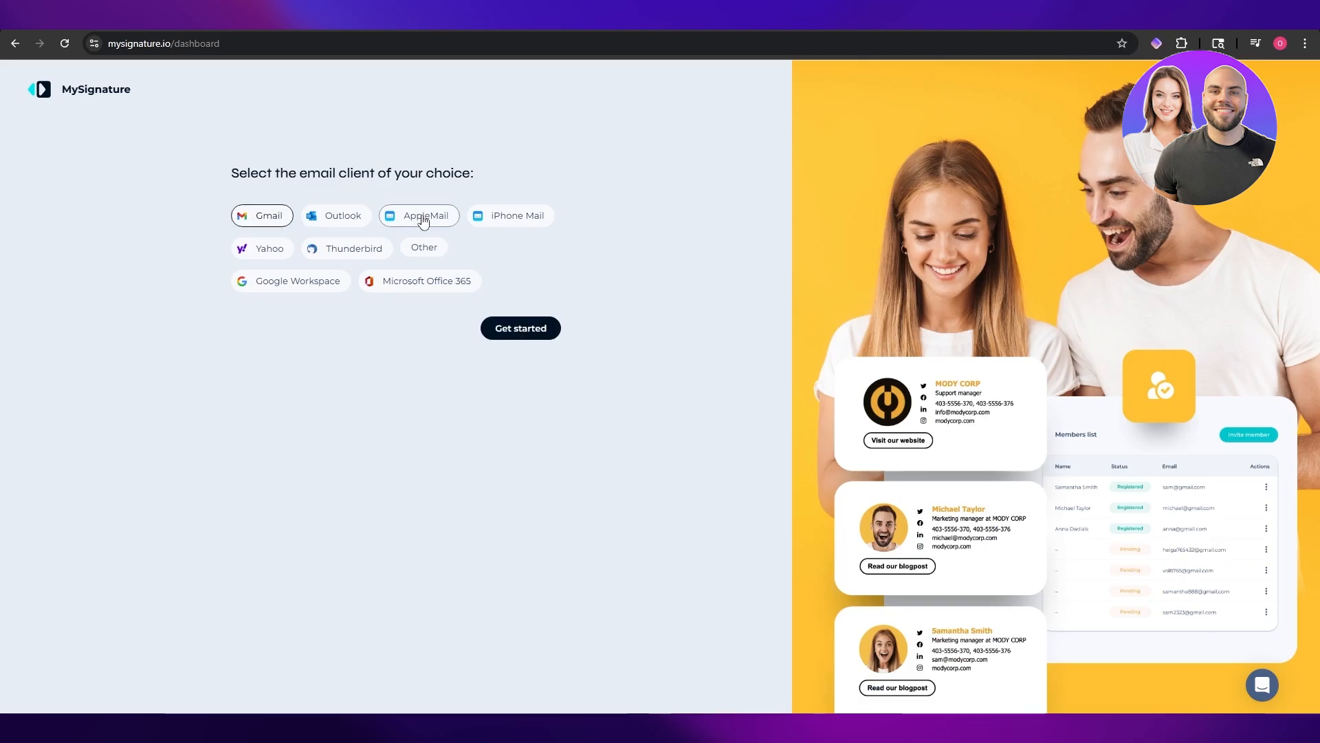
pyautogui.click(349, 219)
pyautogui.click(266, 217)
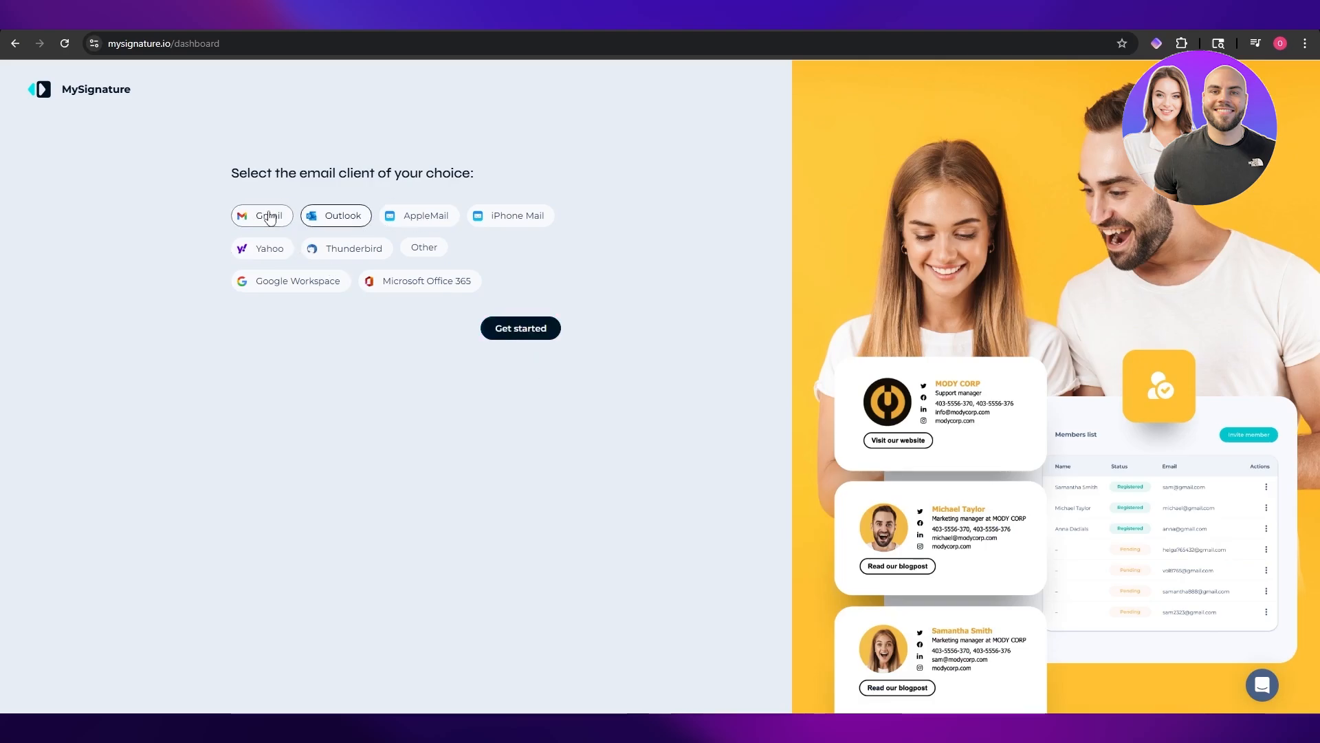
pyautogui.click(517, 334)
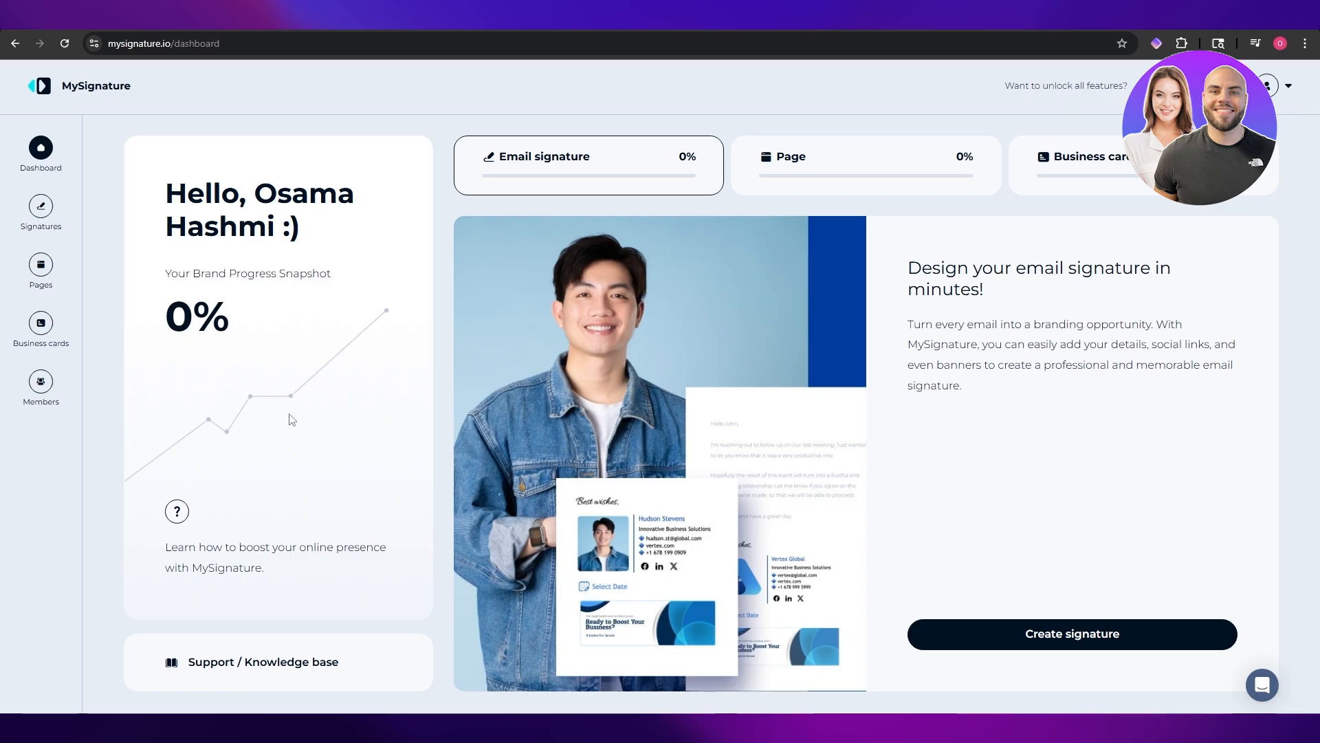
# Create a new signature from the dashboard using the Start from scratch option.
pyautogui.click(1033, 643)
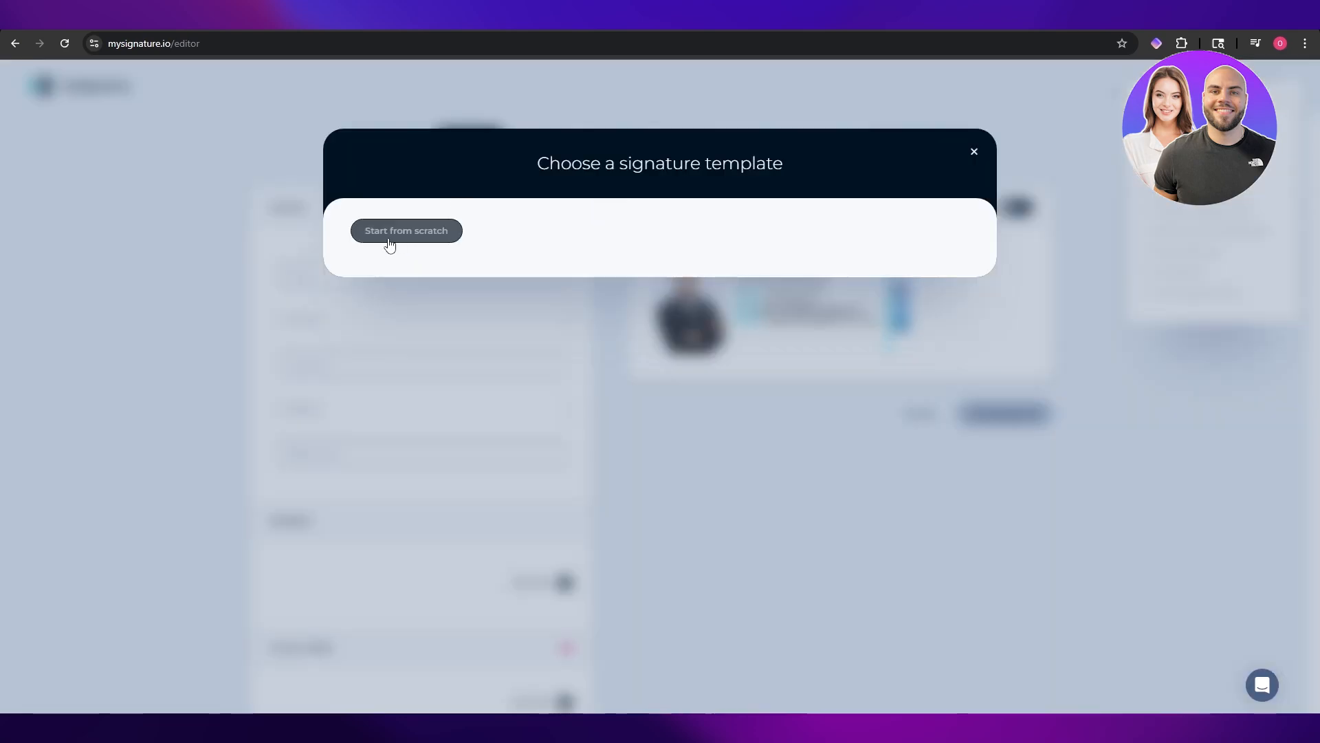
pyautogui.click(429, 232)
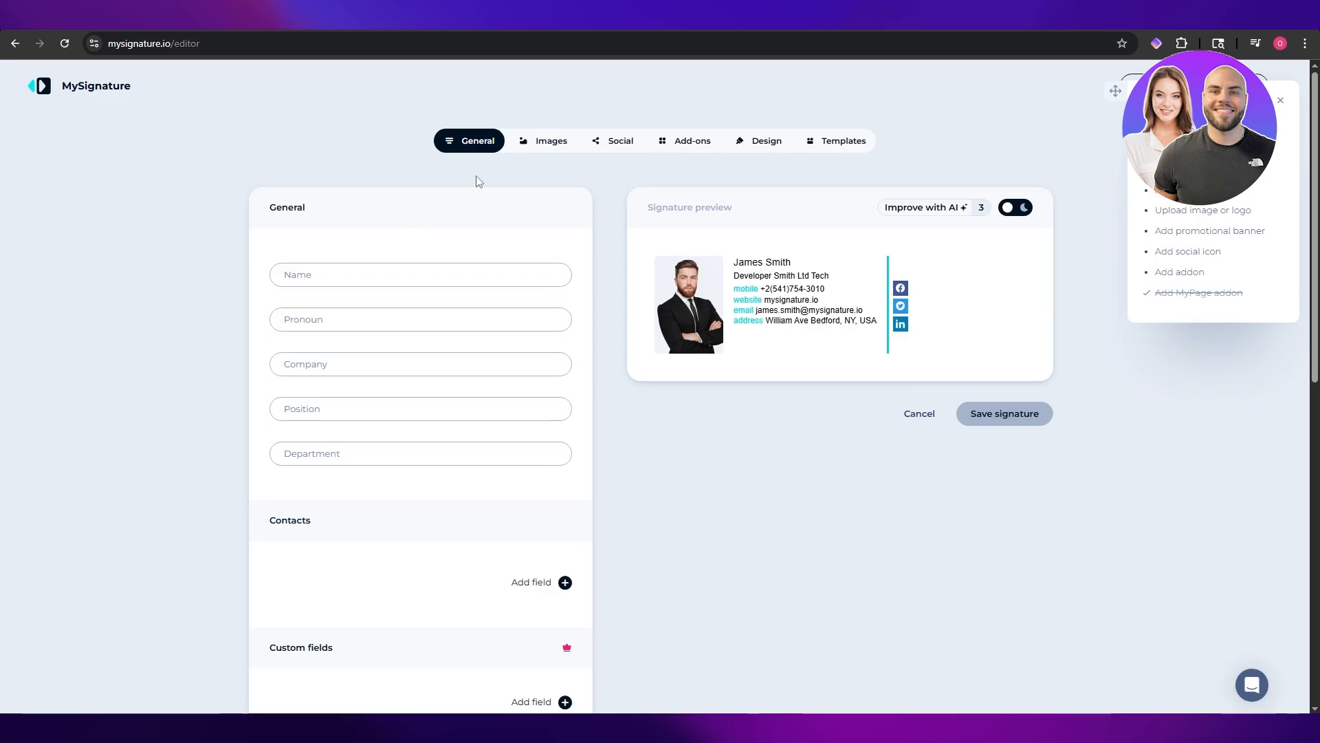
# Fill in the name, pronoun and company Leviosa, with position Manager and department Marketing.
pyautogui.click(369, 283)
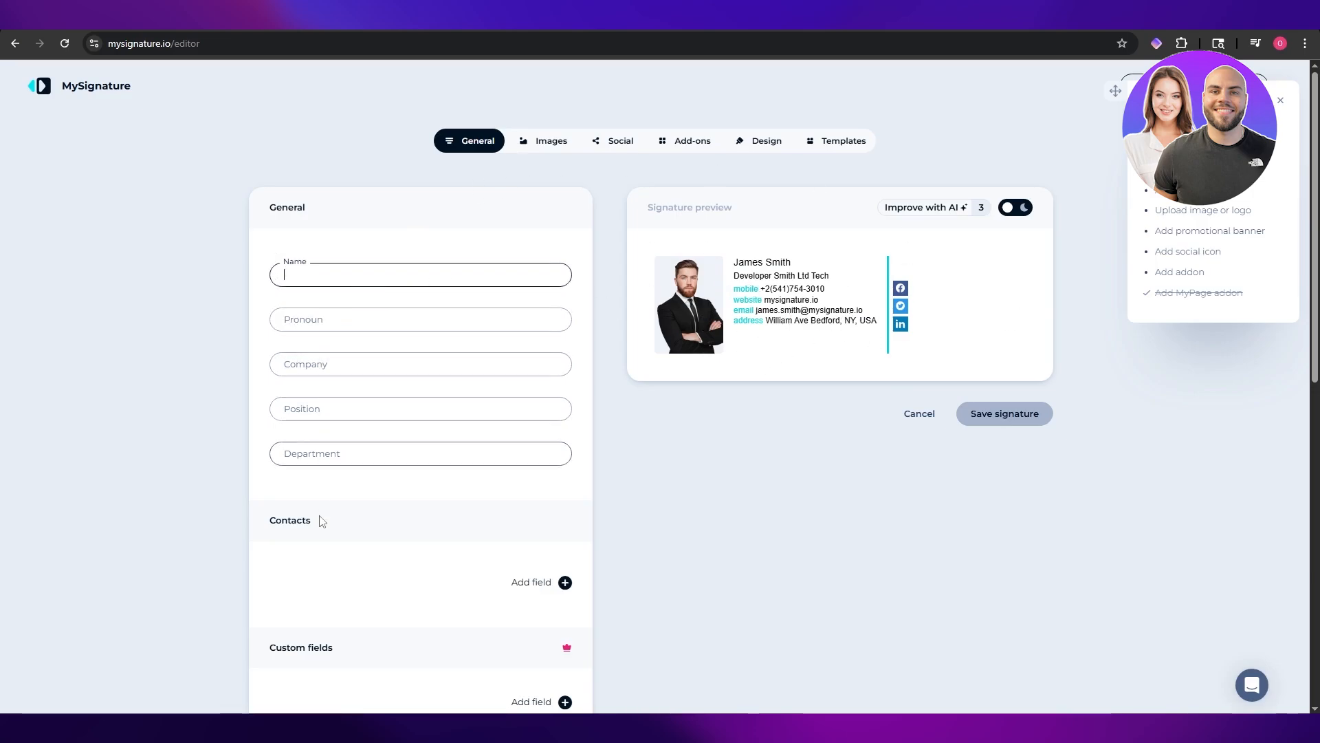
pyautogui.scroll(-2, 348, 551)
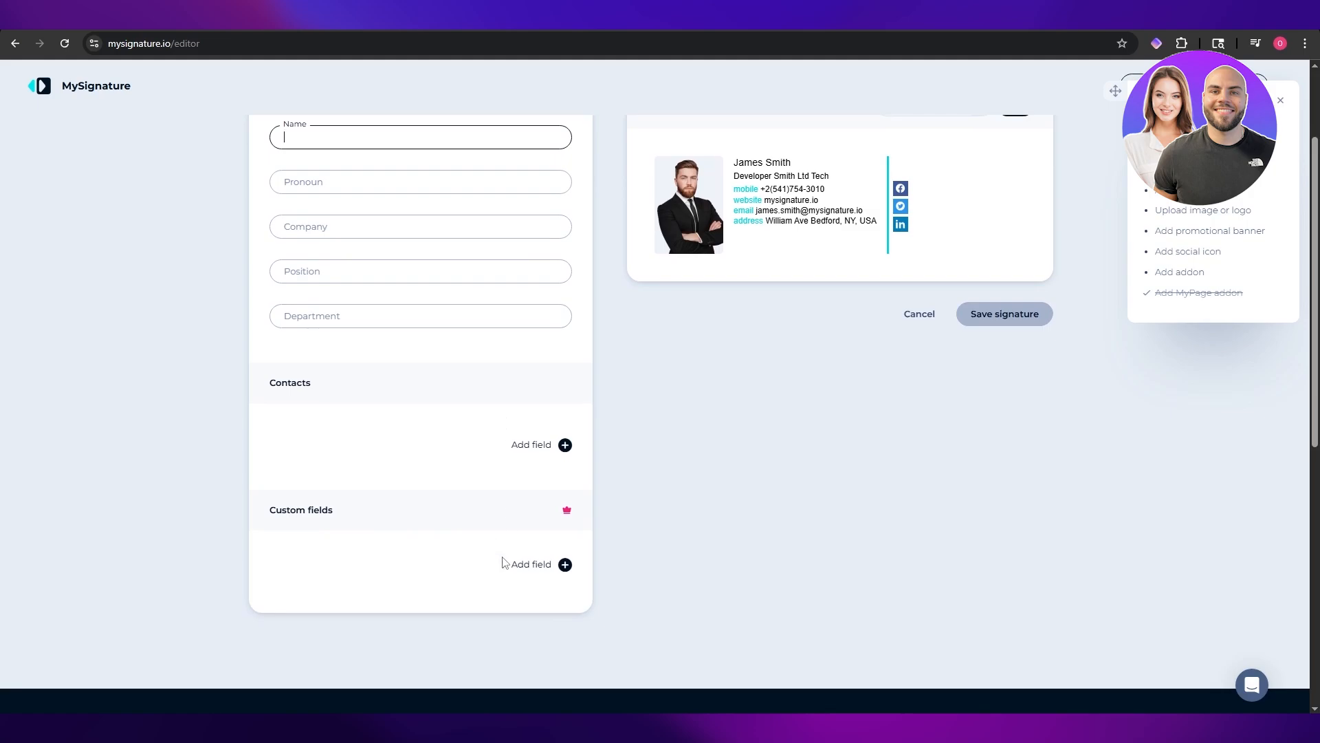
pyautogui.scroll(2, 346, 413)
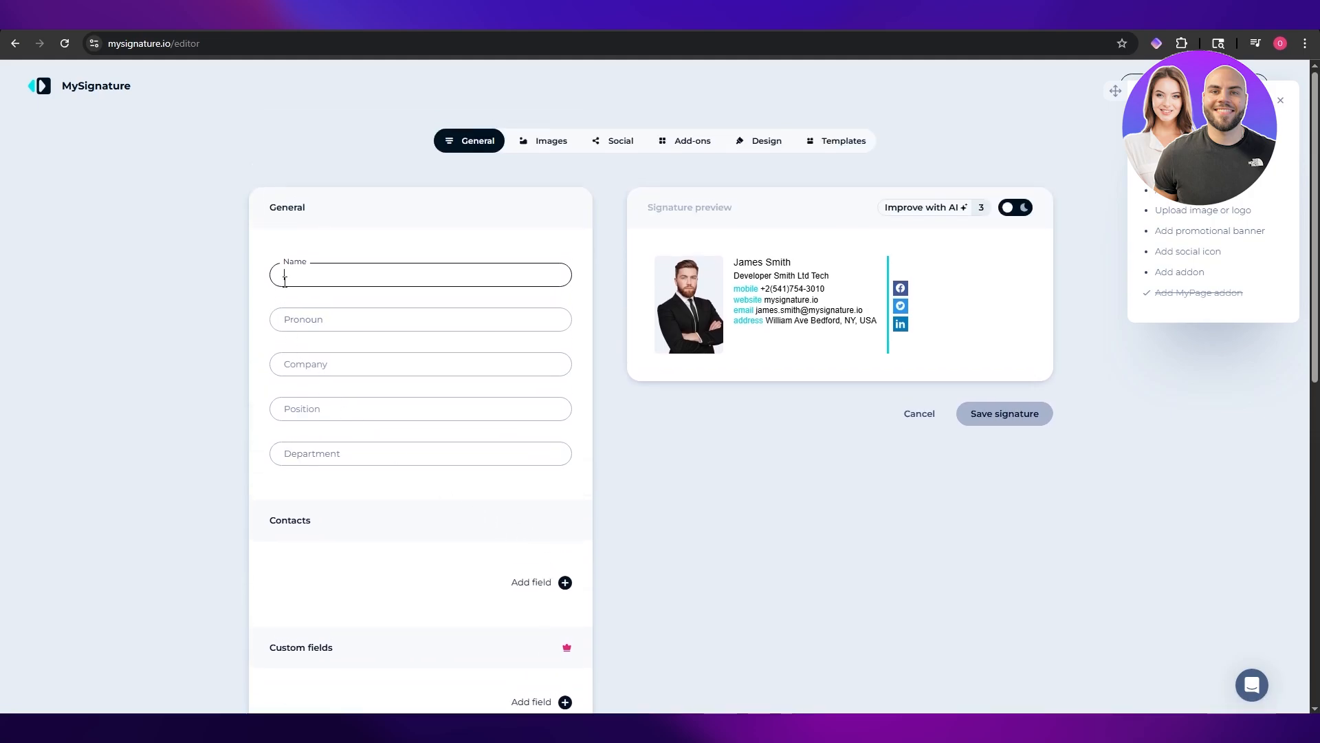
pyautogui.write('Sam Has')
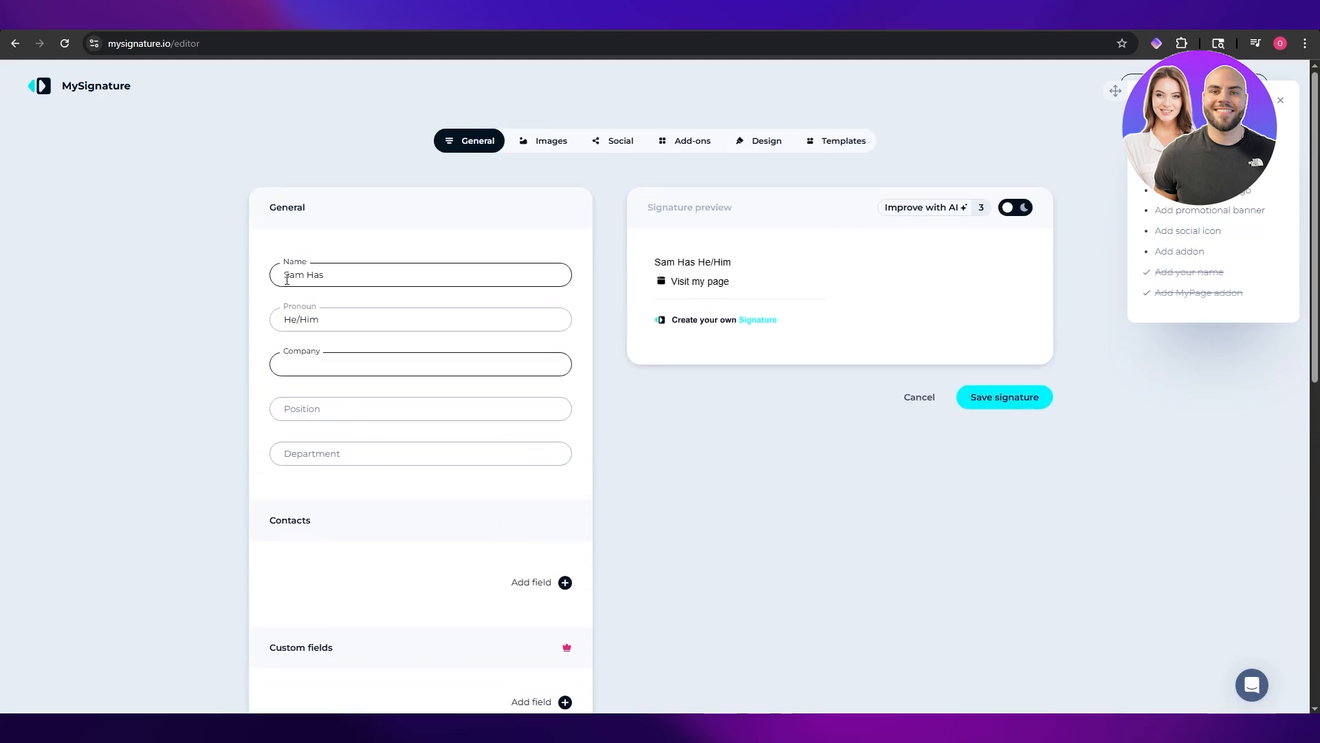
pyautogui.write('Manager')
pyautogui.press('Tab')
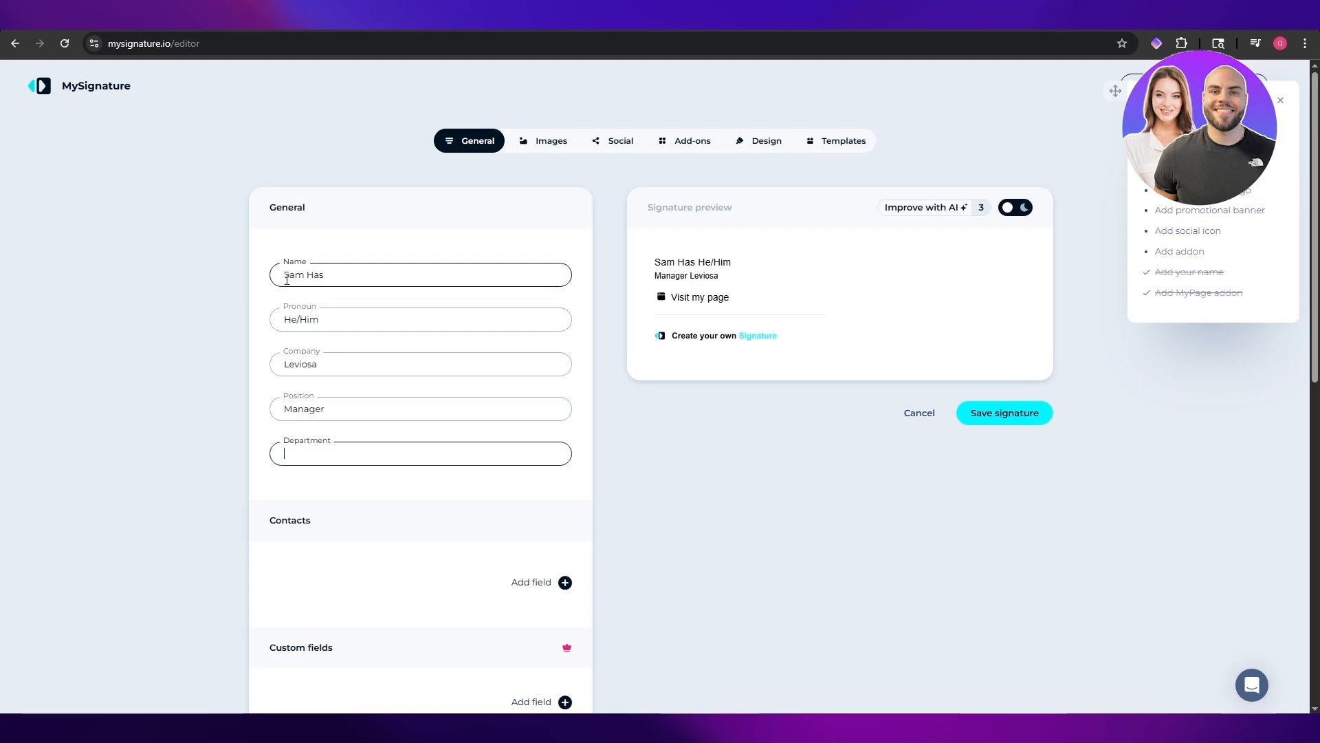
pyautogui.write('Marketing')
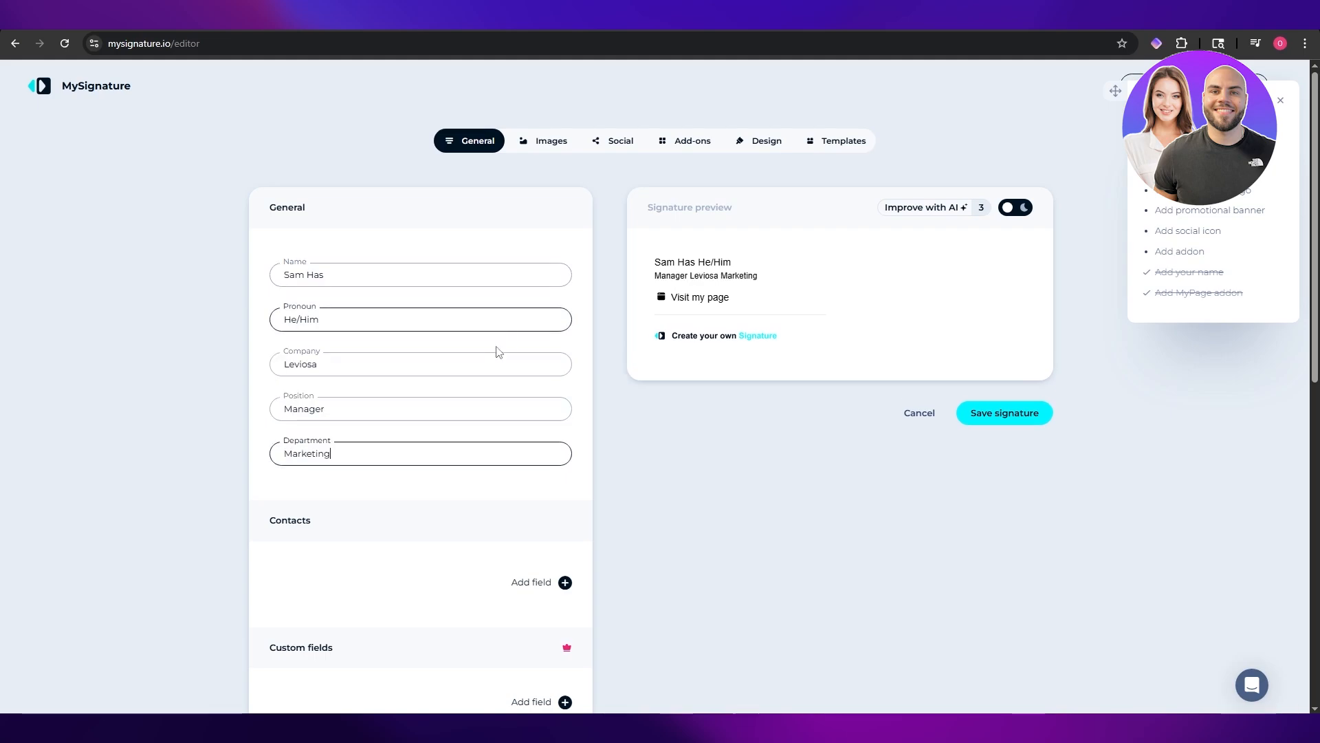
# Add phone, email and website contacts, entering the phone number and pasting the email and website.
pyautogui.scroll(-1, 495, 413)
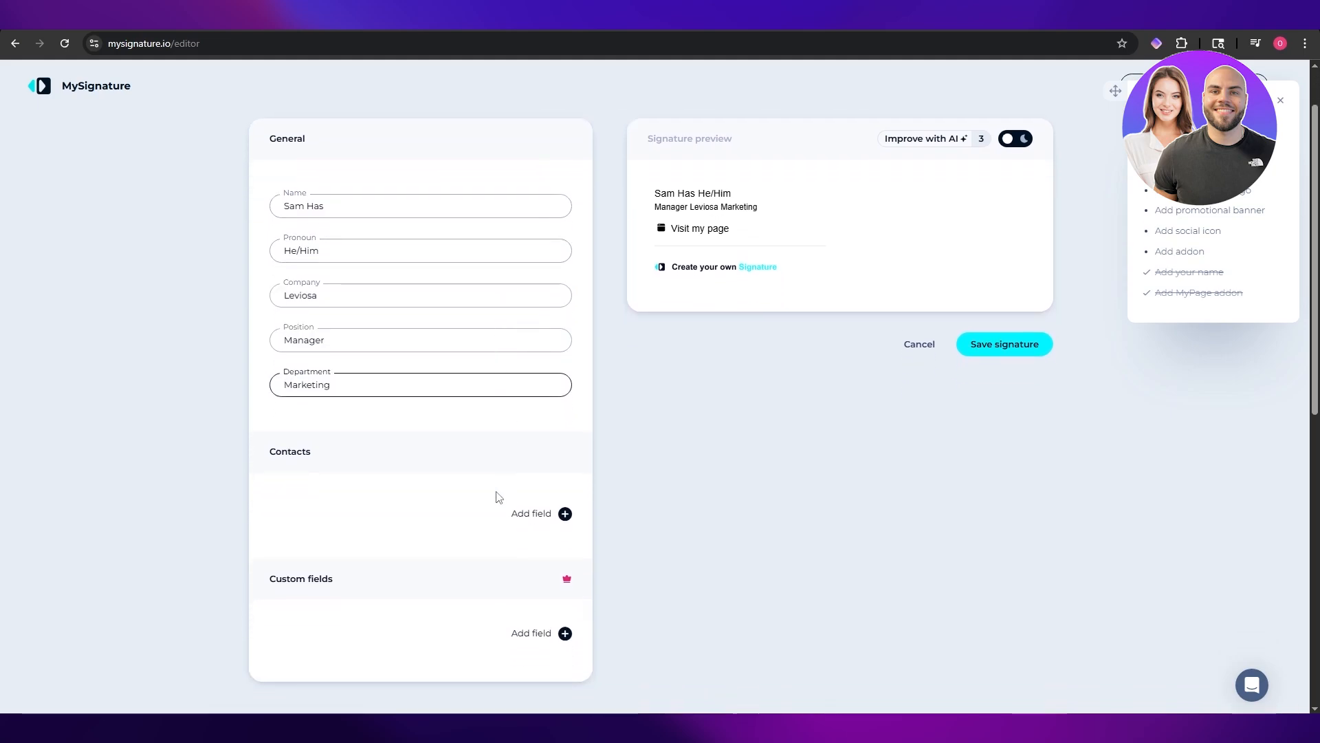
pyautogui.click(565, 513)
pyautogui.scroll(-2, 352, 521)
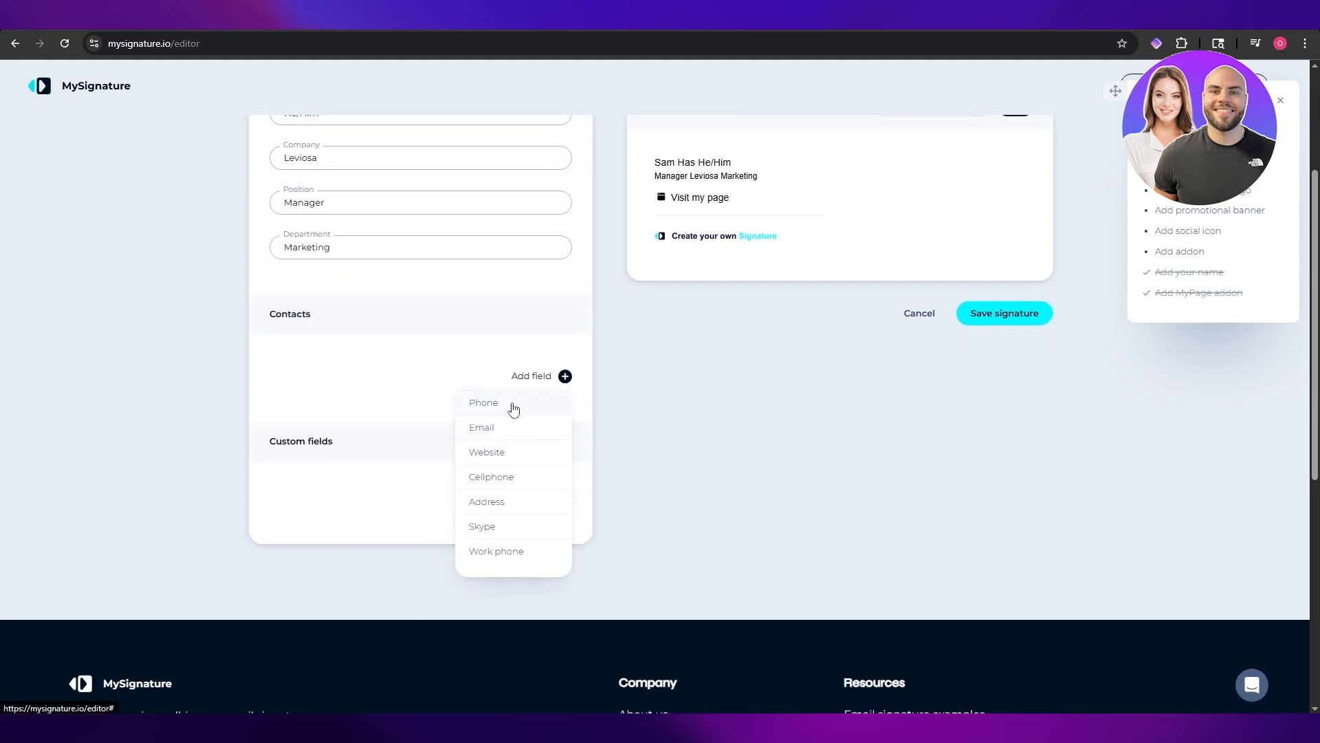
pyautogui.click(511, 407)
pyautogui.write('13165498')
pyautogui.click(565, 434)
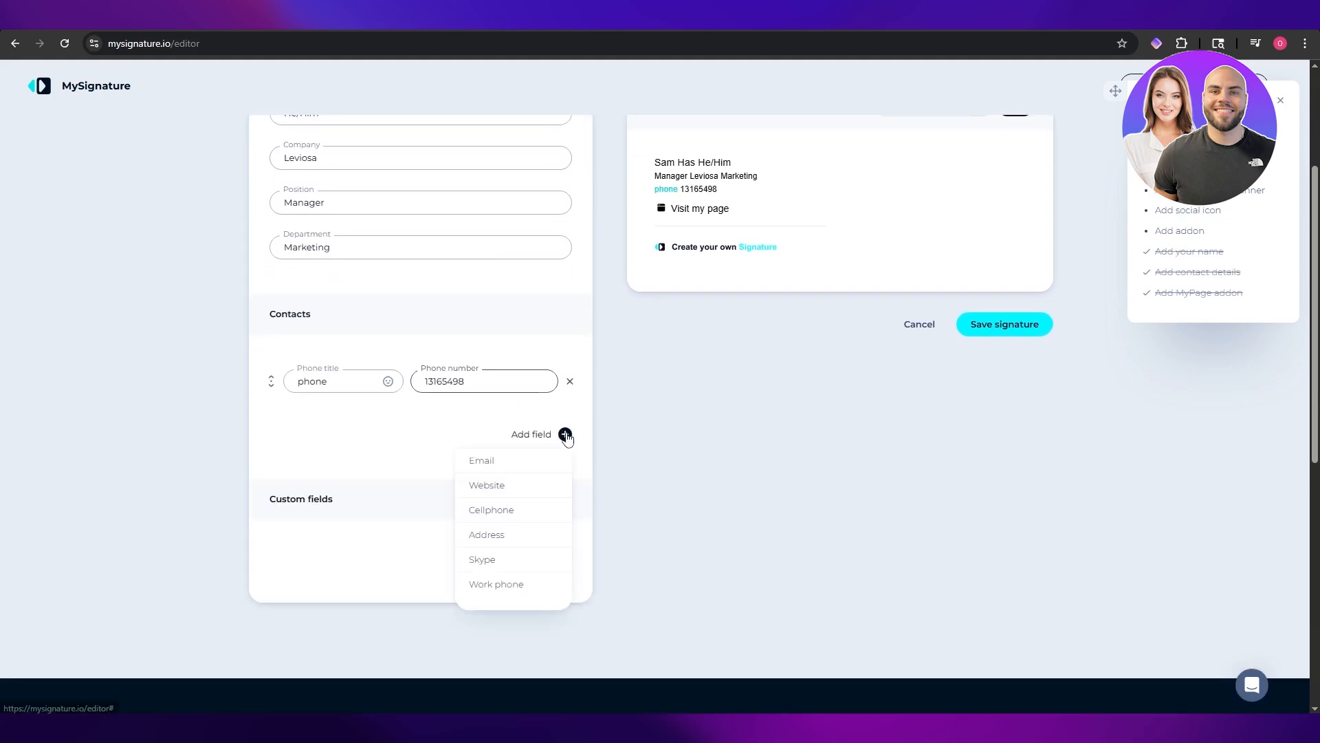
pyautogui.click(510, 460)
pyautogui.hotkey('ctrl', 'v')
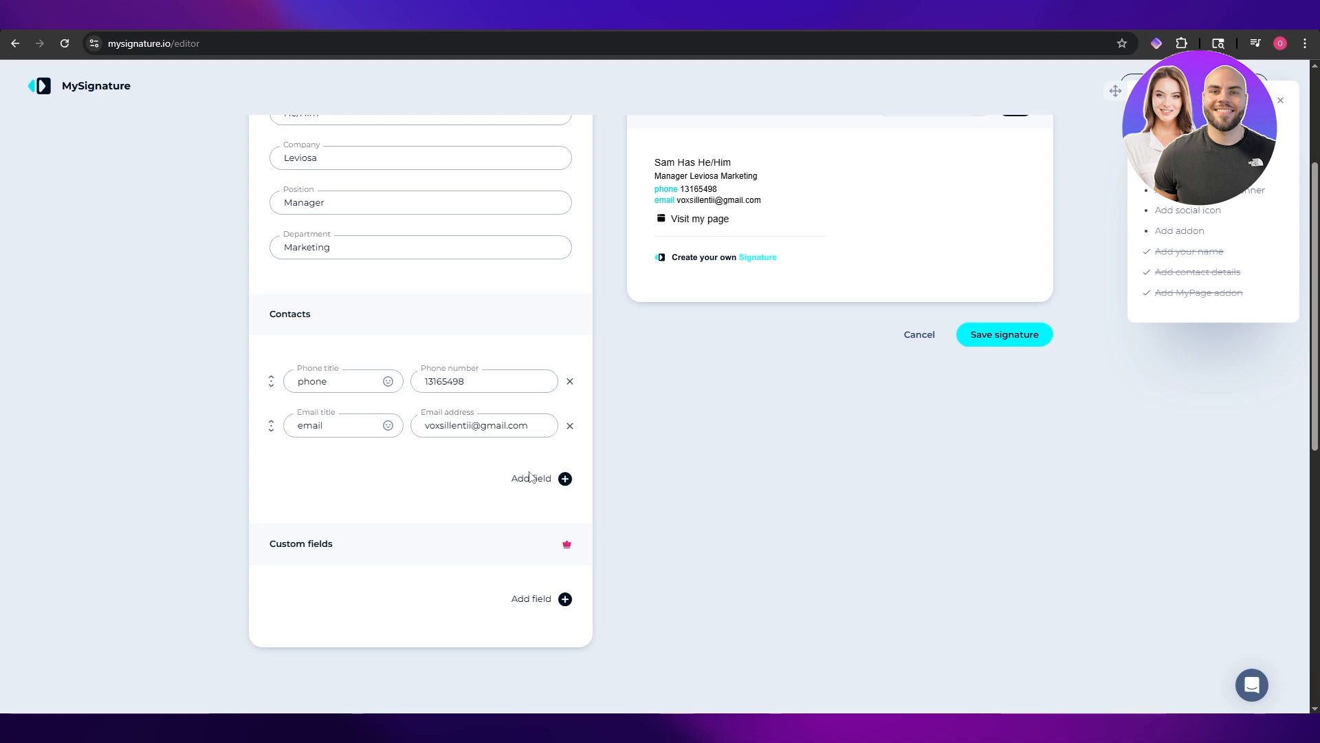
pyautogui.click(556, 481)
pyautogui.click(518, 505)
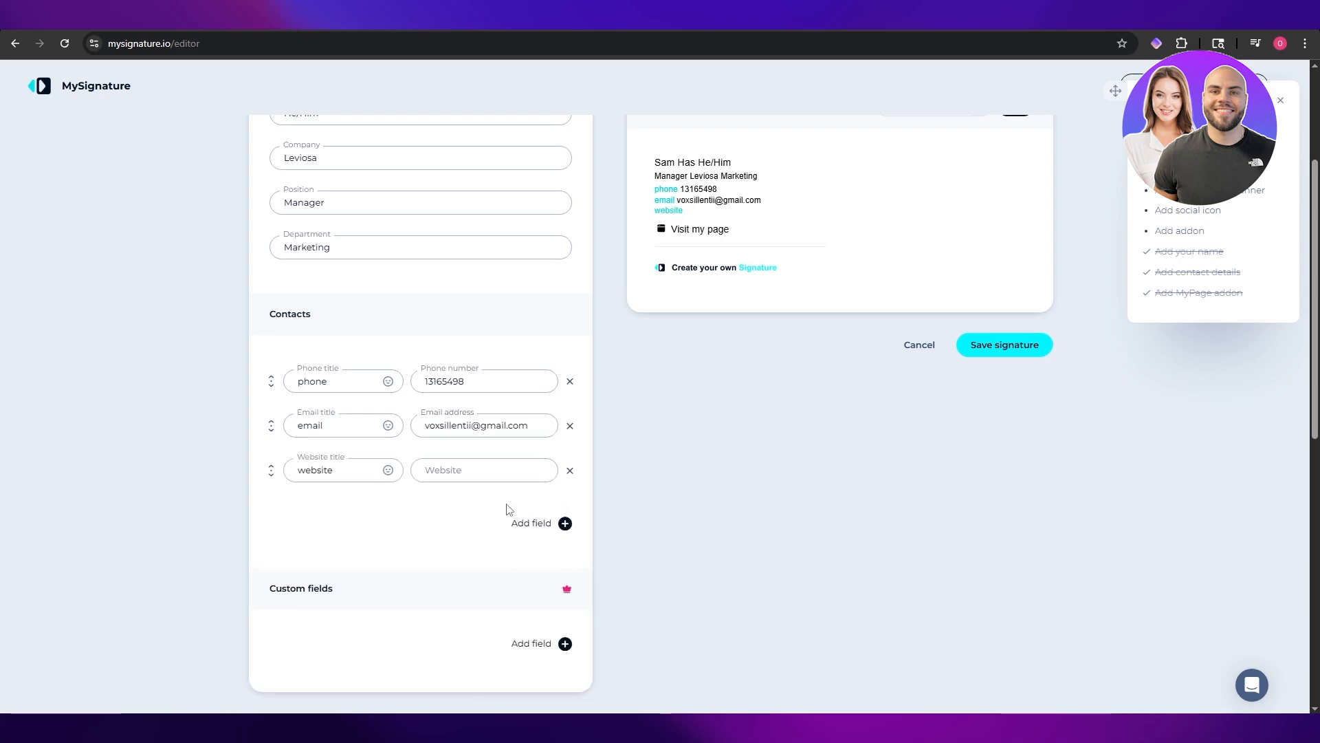
pyautogui.write('https://Leviosah.shop')
# Remove the empty custom field row so no extra field remains.
pyautogui.scroll(-1, 556, 545)
pyautogui.scroll(-2, 558, 545)
pyautogui.moveTo(270, 451); pyautogui.dragTo(337, 451)
pyautogui.click(558, 509)
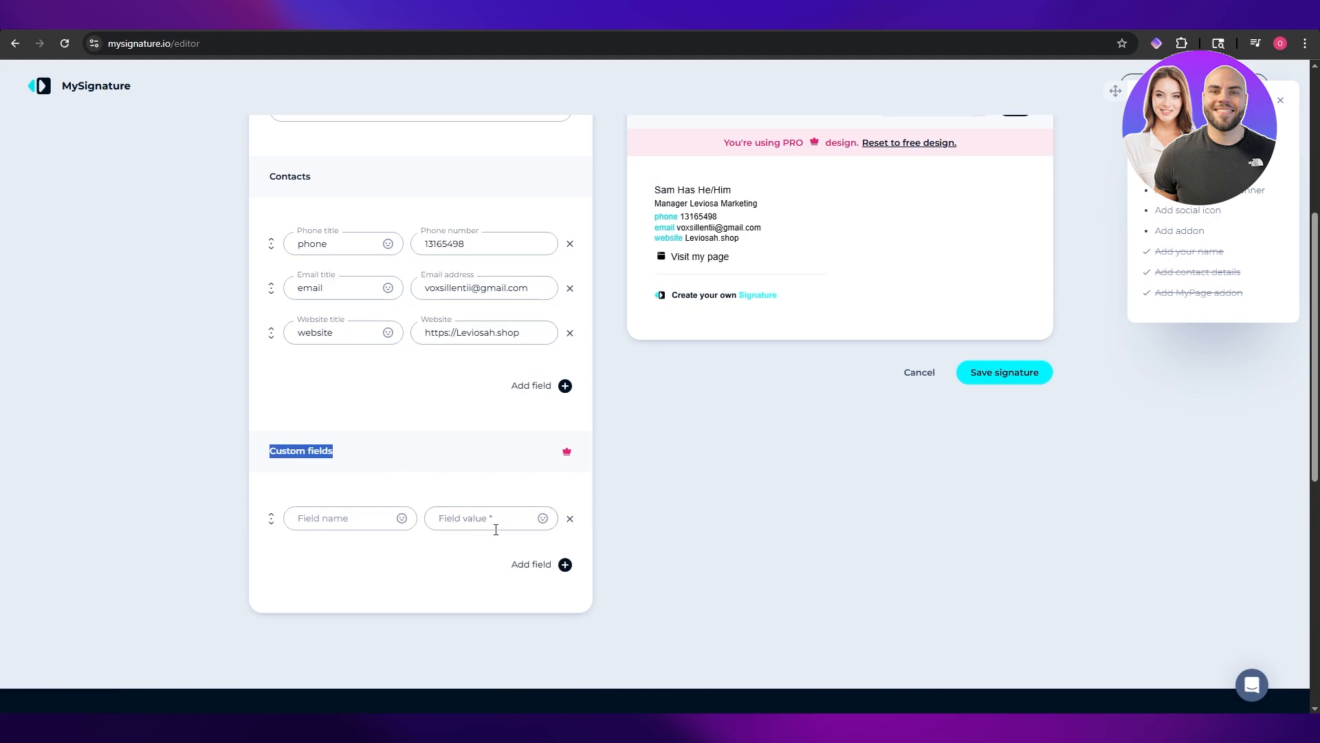
pyautogui.click(495, 528)
pyautogui.click(570, 519)
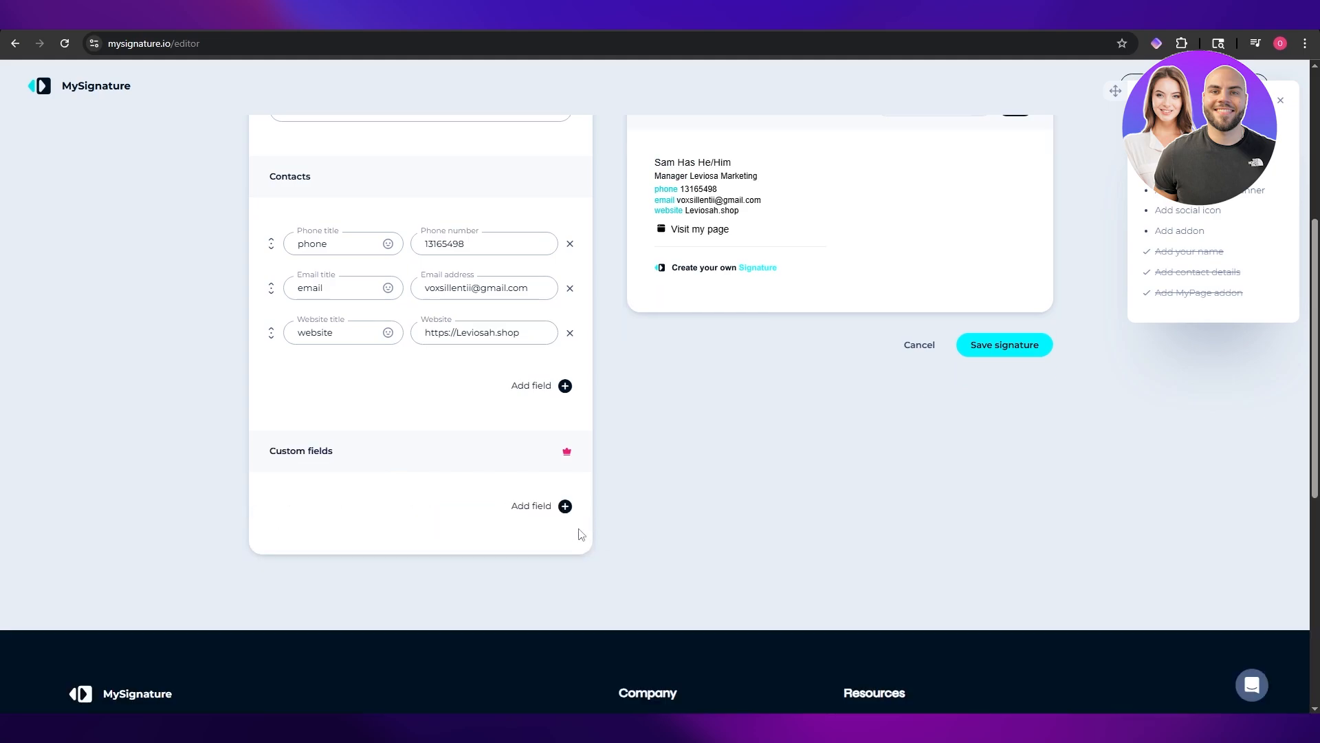
pyautogui.scroll(5, 844, 537)
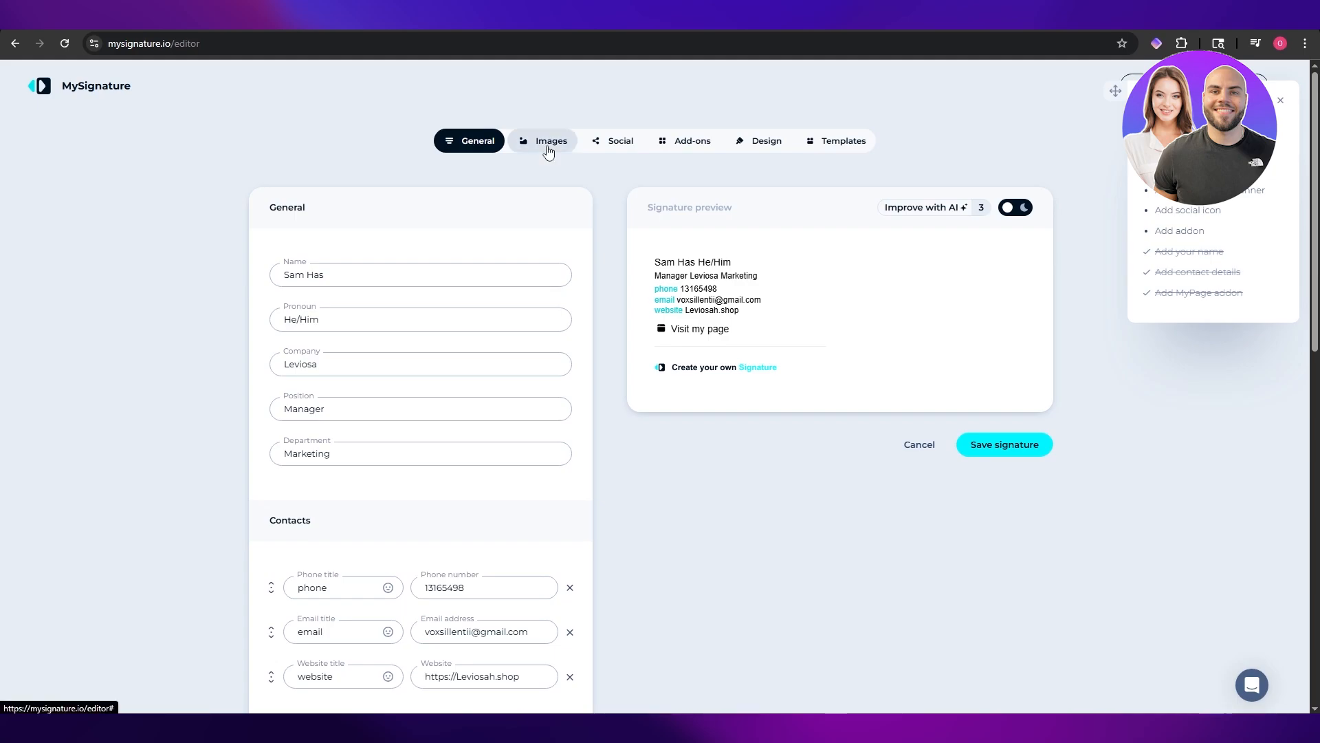
# Upload the profile photo from Local Disk (E:) and set its image width to 126 px.
pyautogui.click(548, 152)
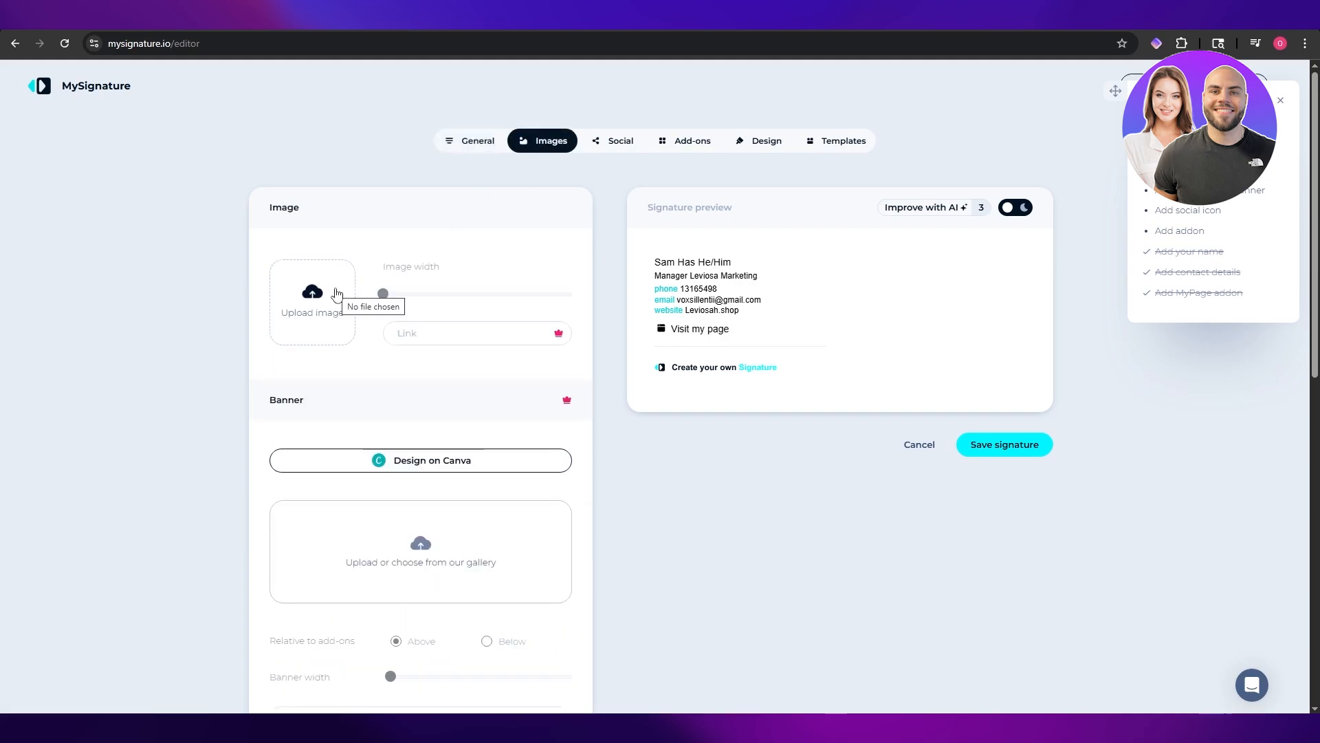
pyautogui.scroll(-4, 447, 471)
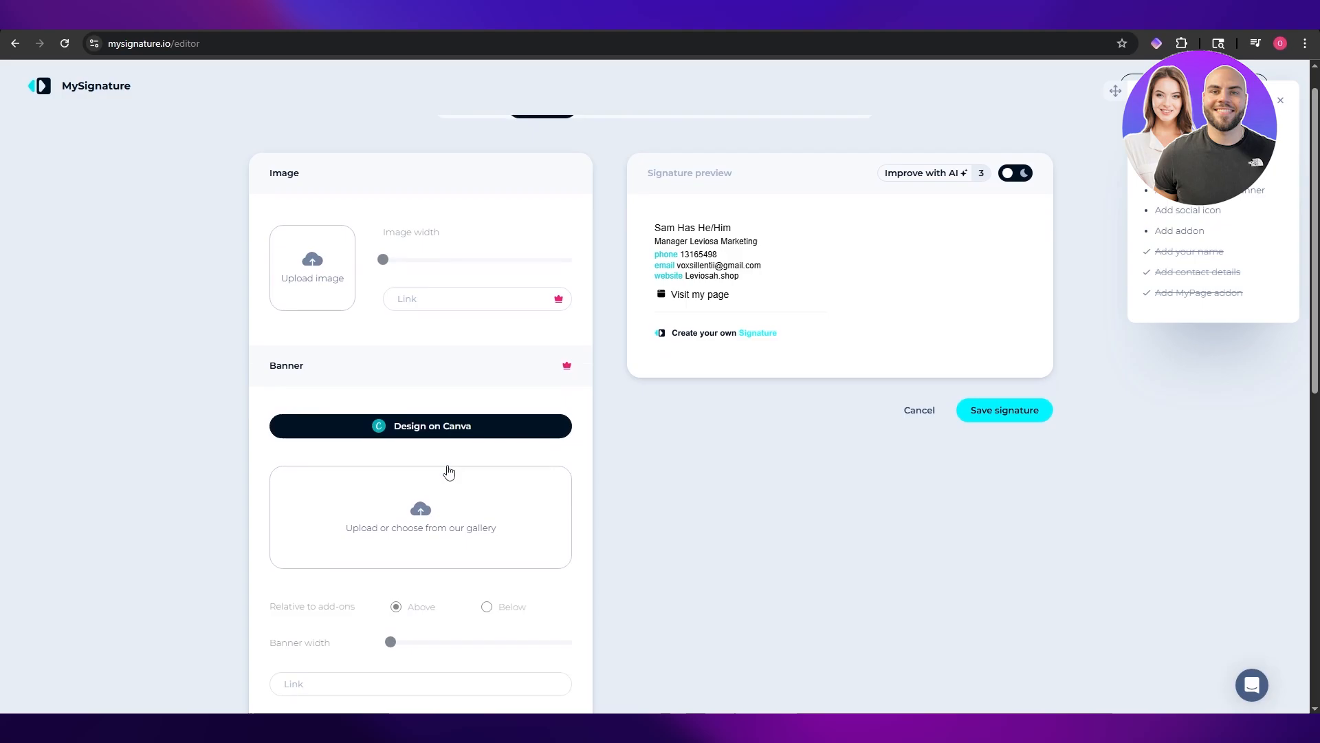
pyautogui.scroll(4, 403, 509)
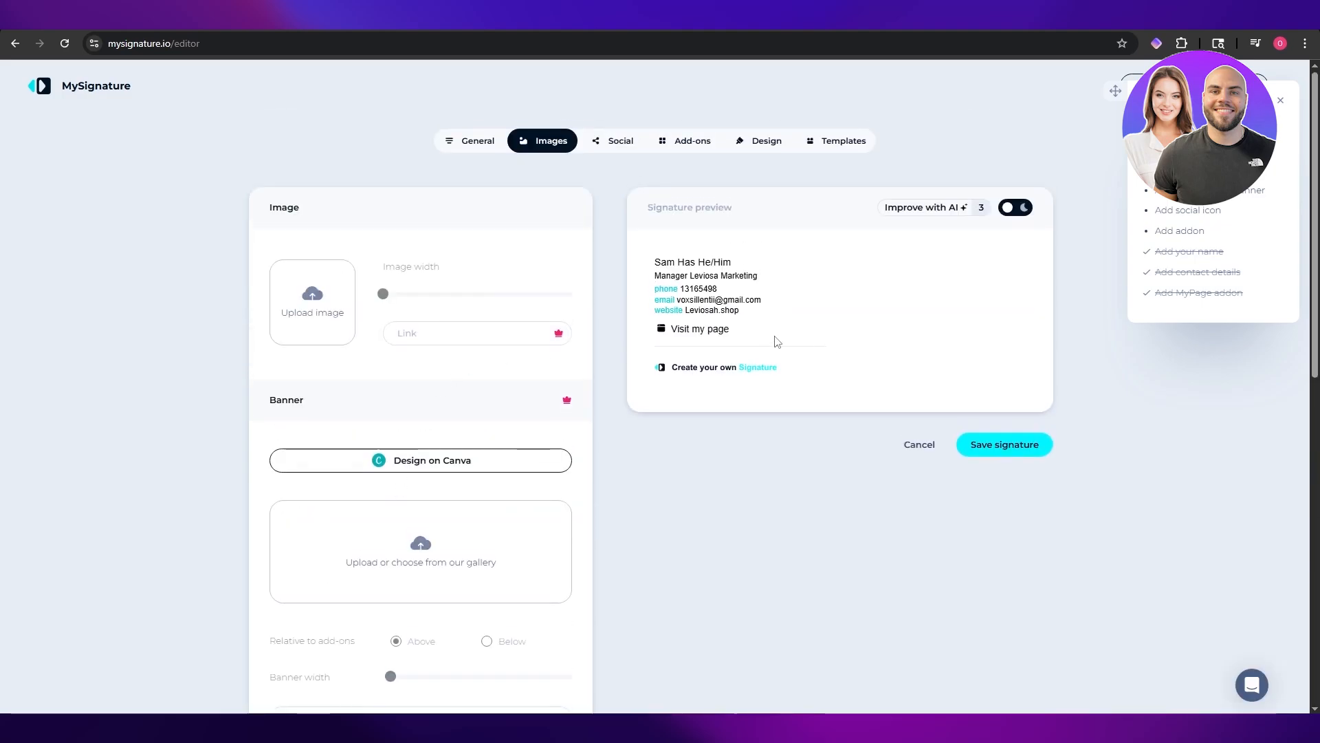
pyautogui.click(313, 302)
pyautogui.click(64, 284)
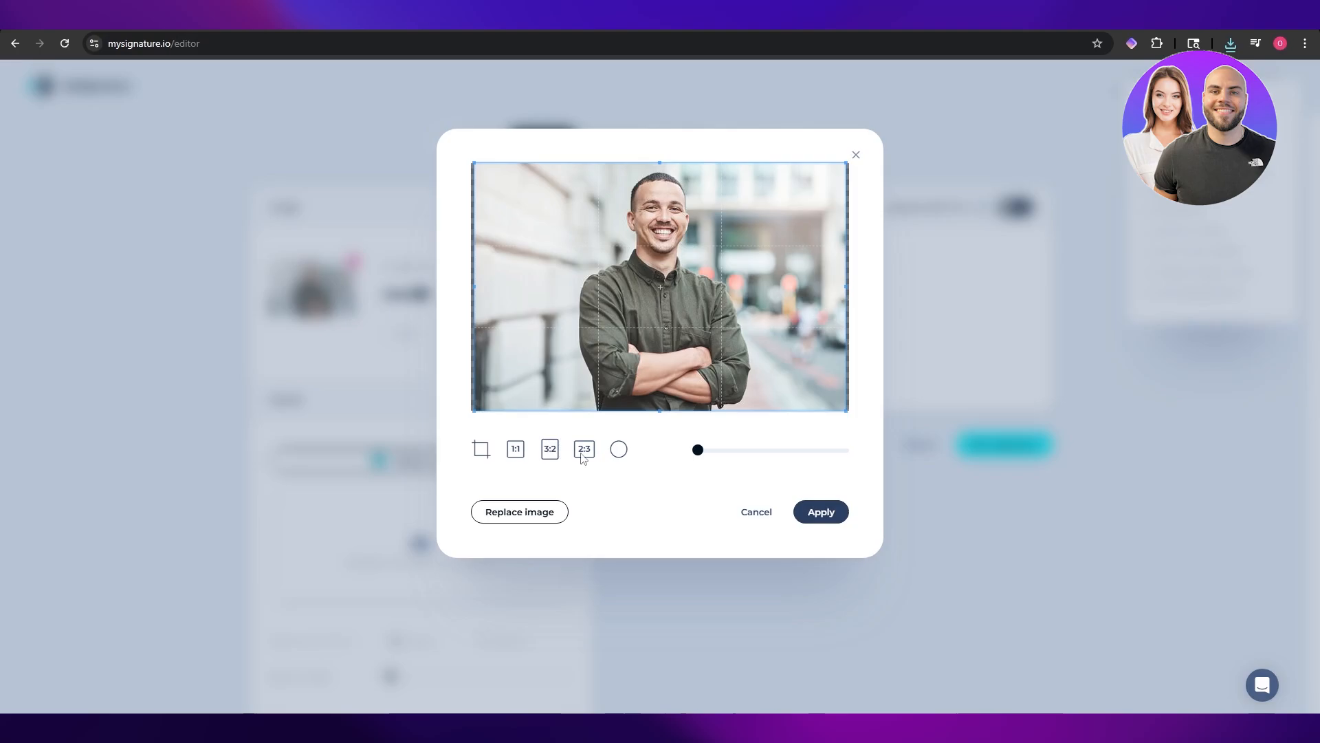
pyautogui.click(846, 517)
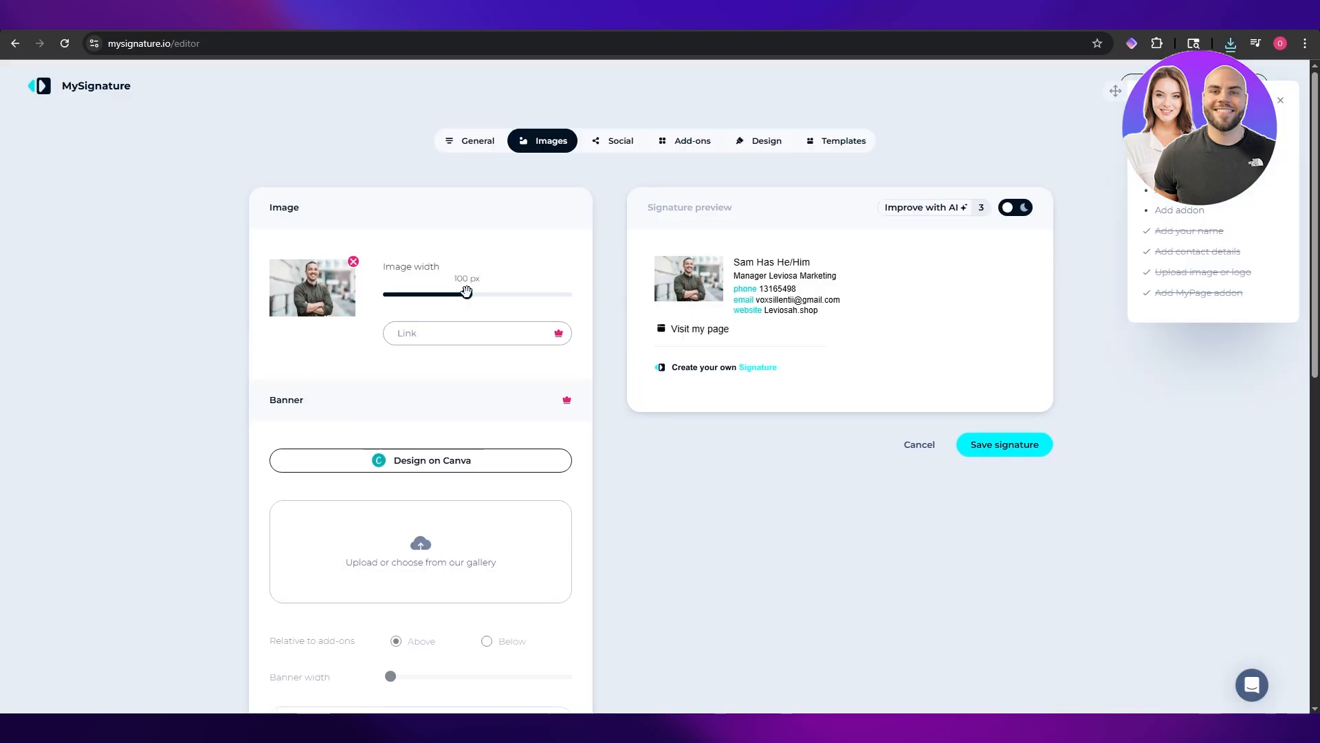
pyautogui.moveTo(467, 293); pyautogui.dragTo(494, 292)
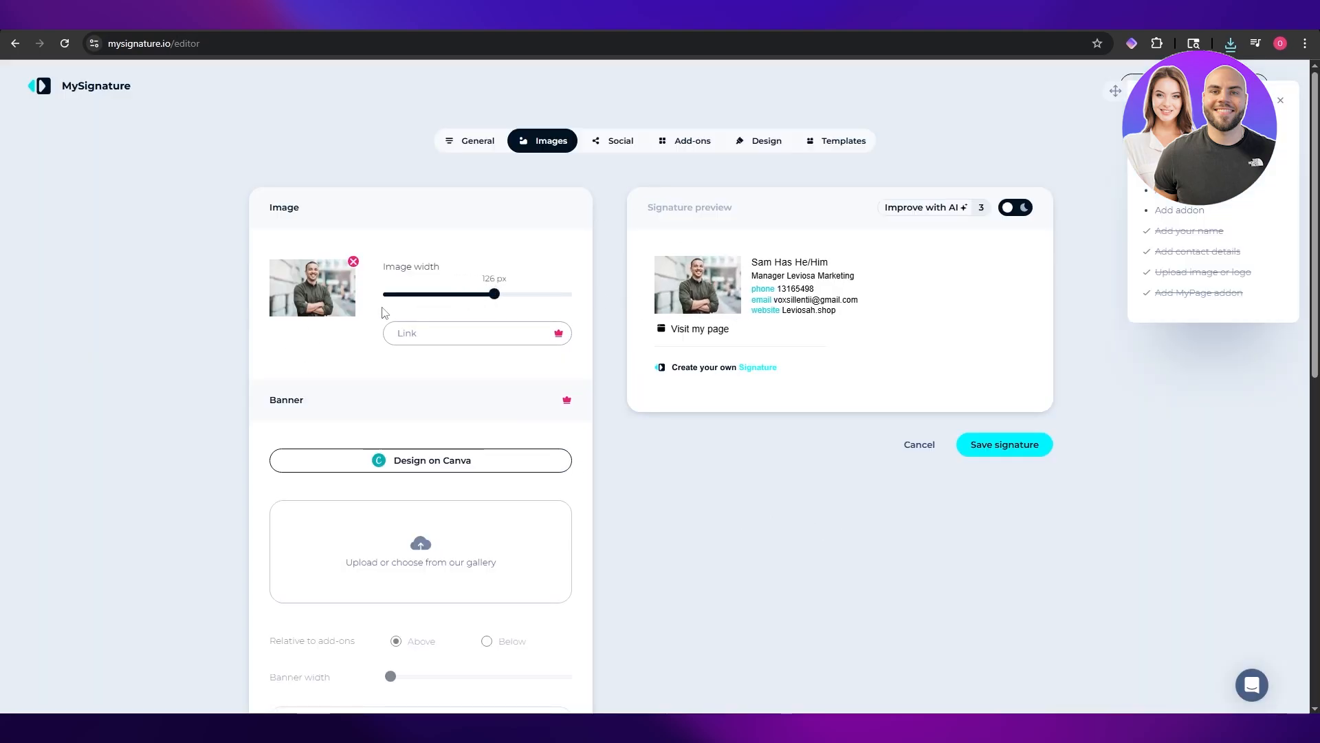
# Browse the banner gallery and close it without adding a banner.
pyautogui.scroll(-3, 339, 406)
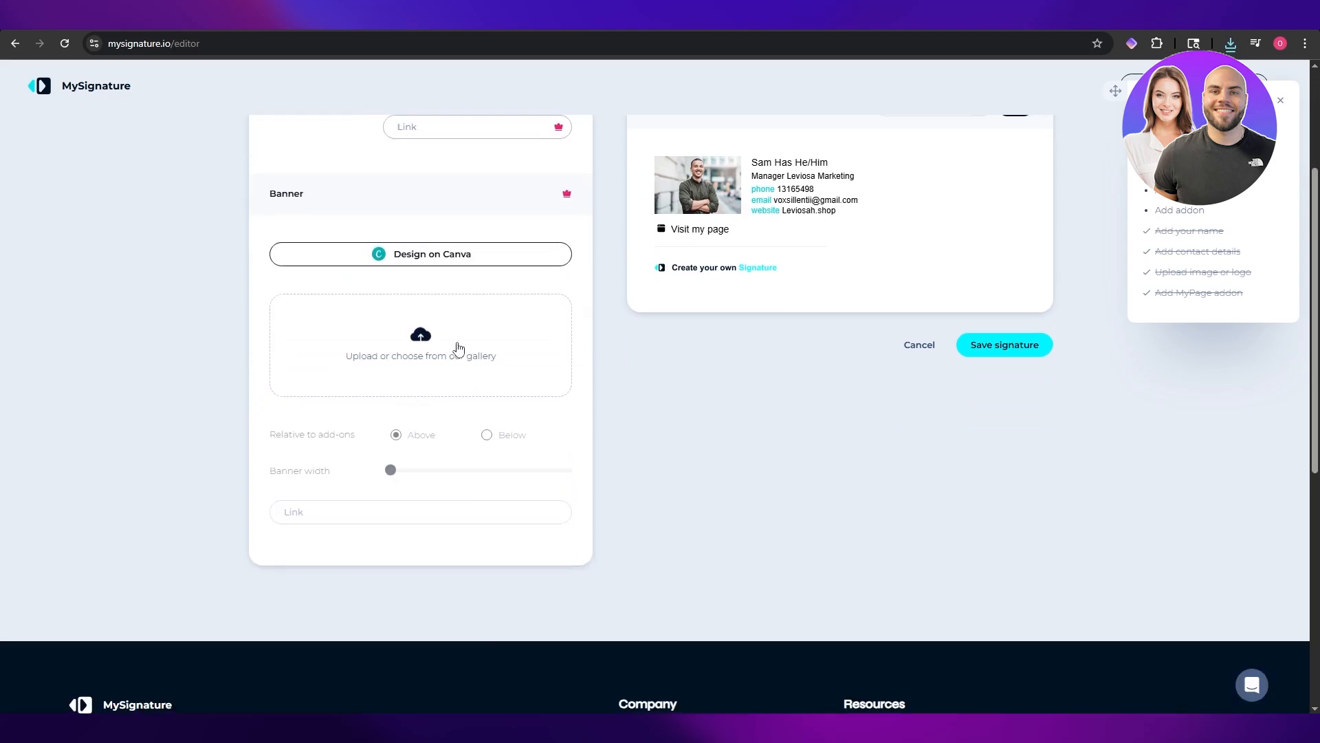
pyautogui.click(445, 348)
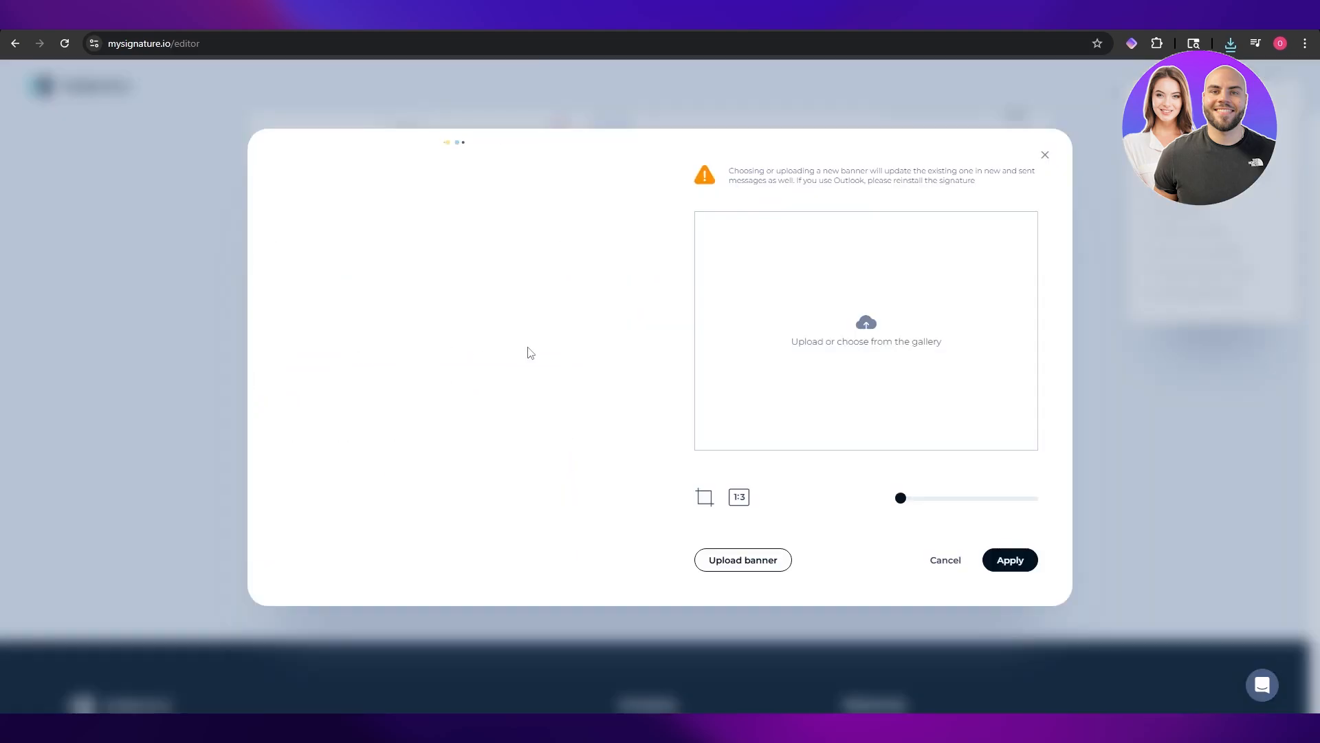
pyautogui.click(1045, 157)
pyautogui.scroll(3, 834, 484)
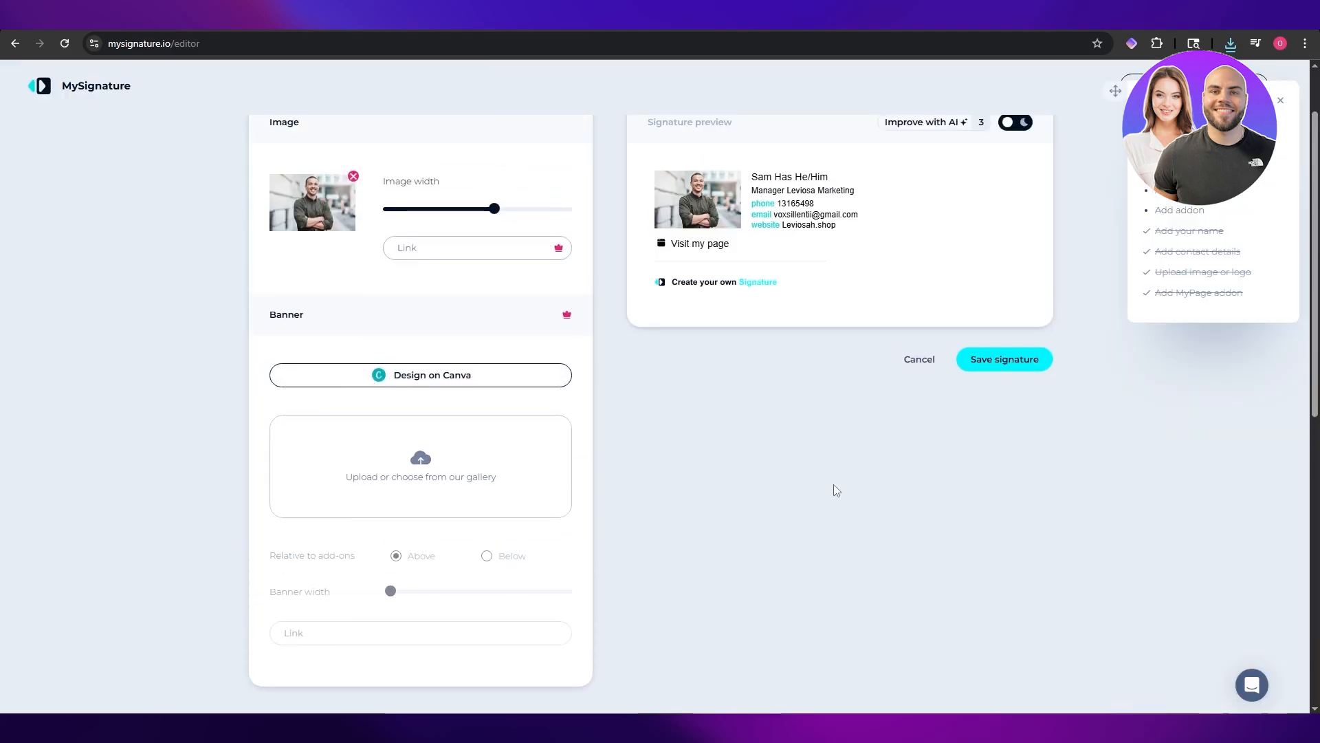
# Review the Social, Add-ons, Design and Templates tabs without changing anything.
pyautogui.click(612, 141)
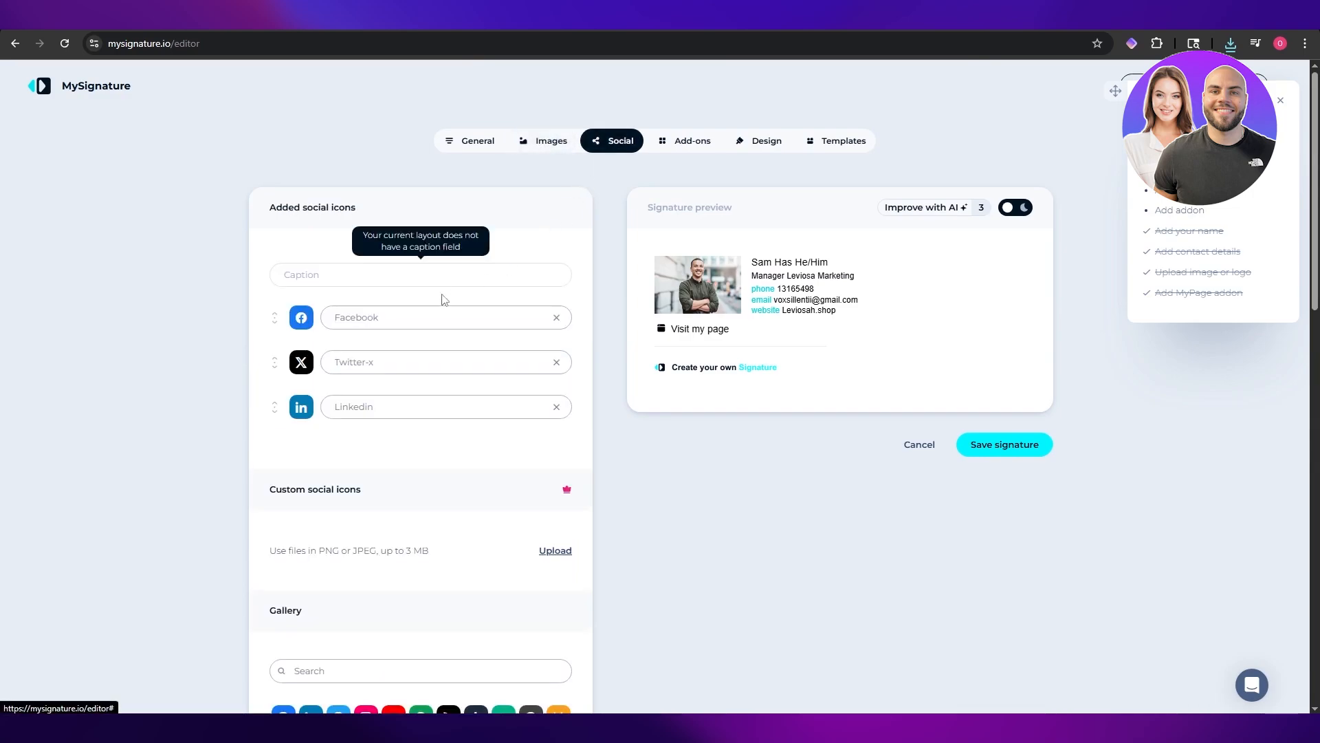
pyautogui.click(349, 326)
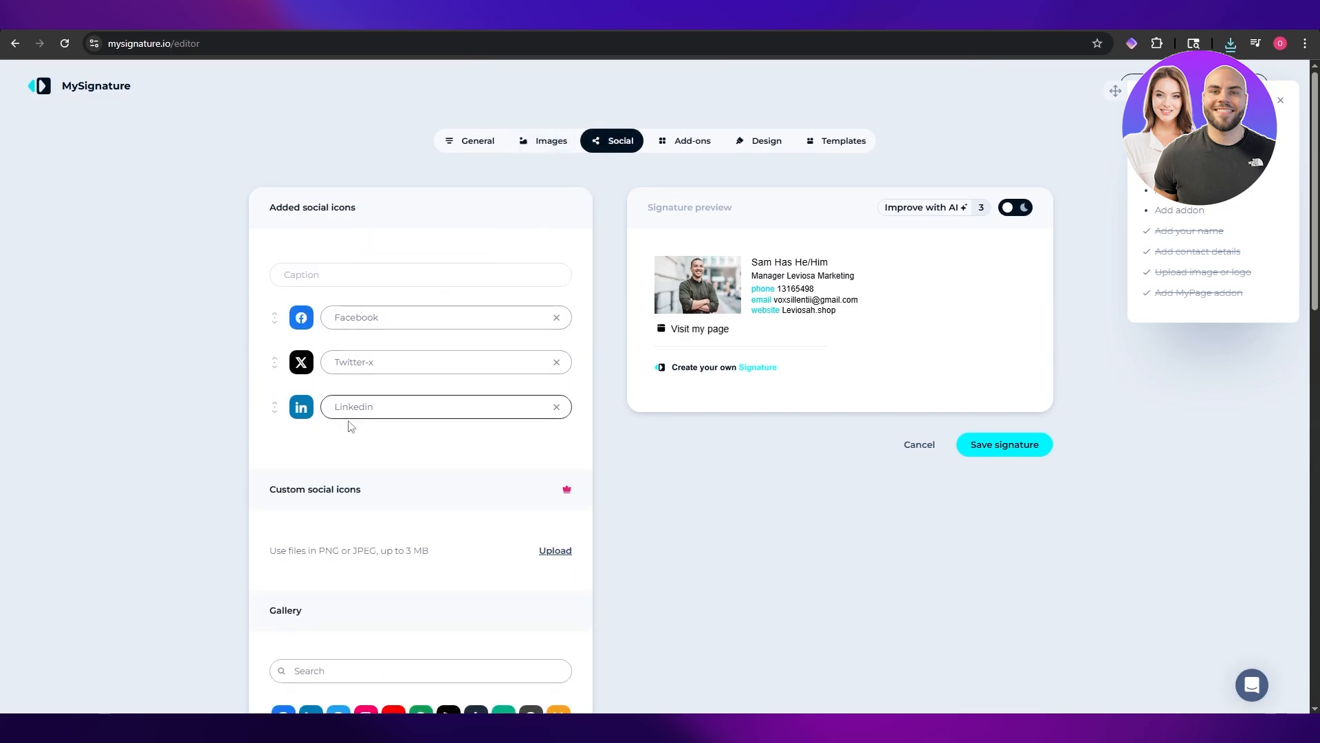
pyautogui.click(695, 142)
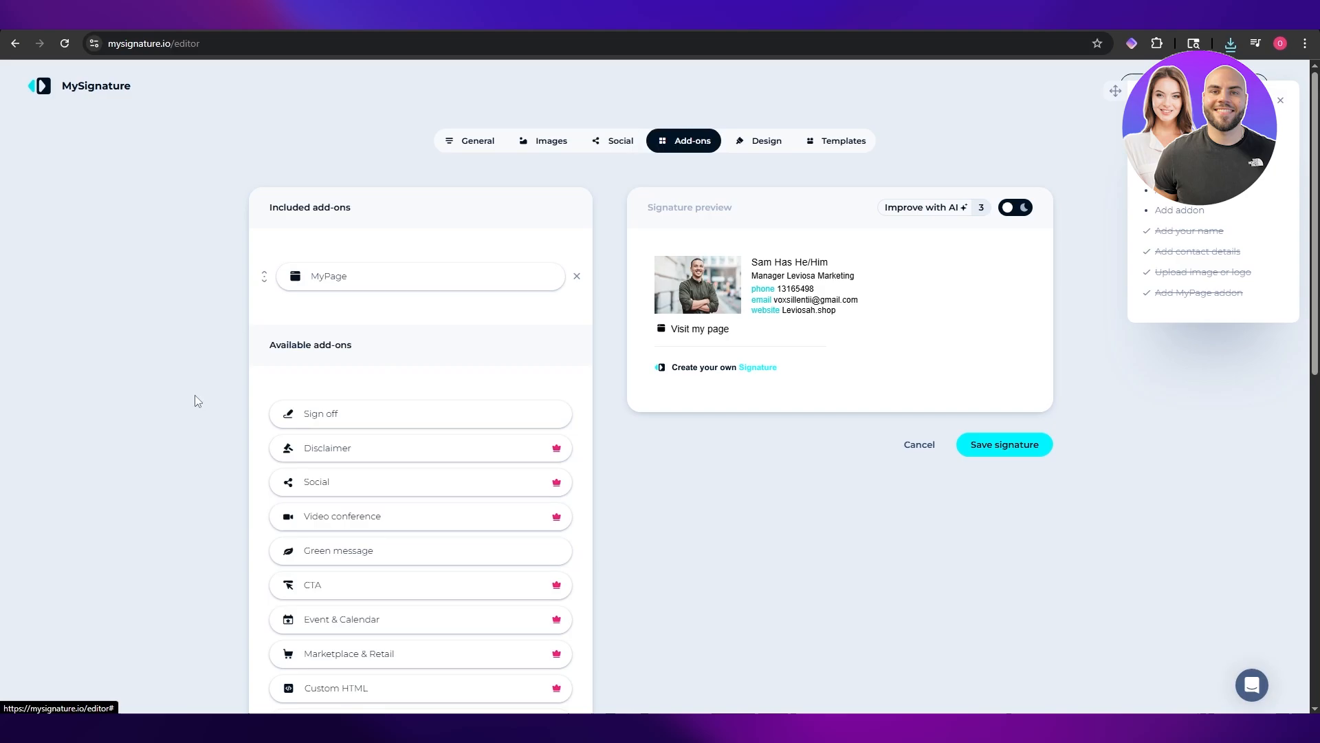
pyautogui.click(762, 144)
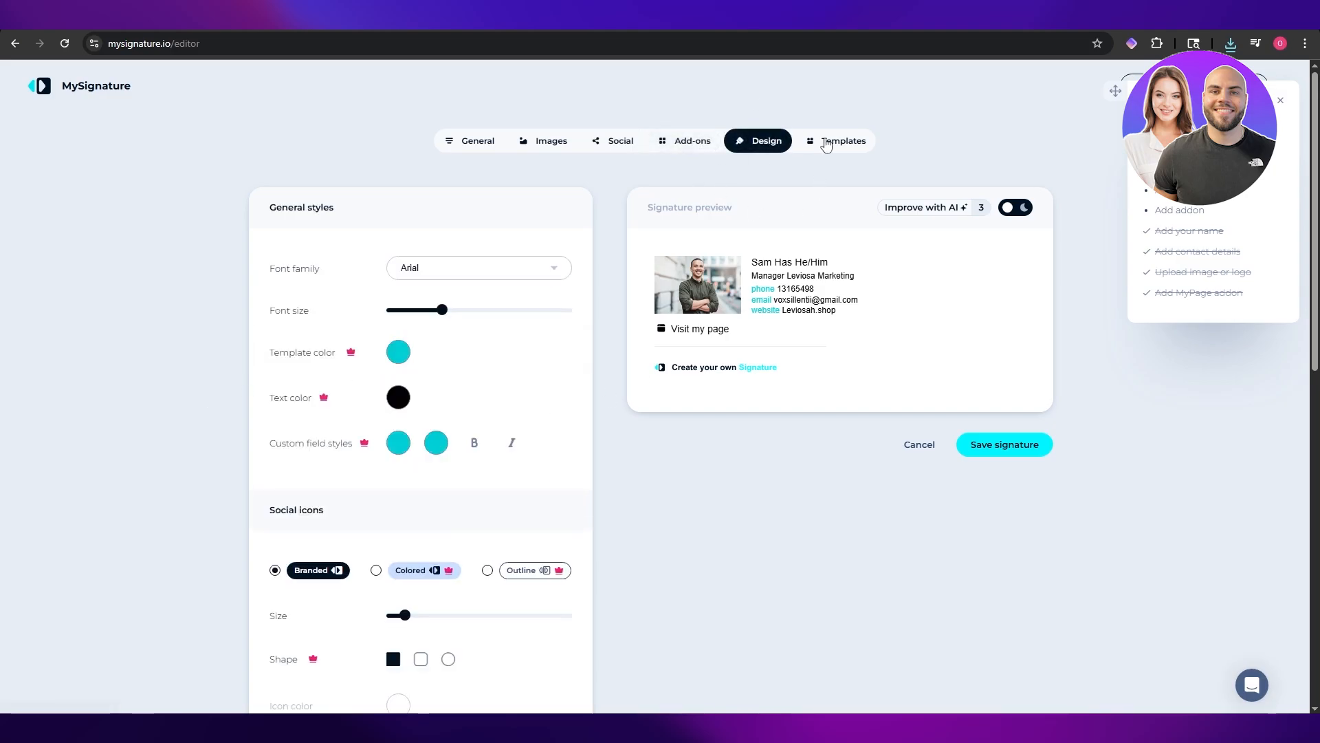
pyautogui.click(843, 145)
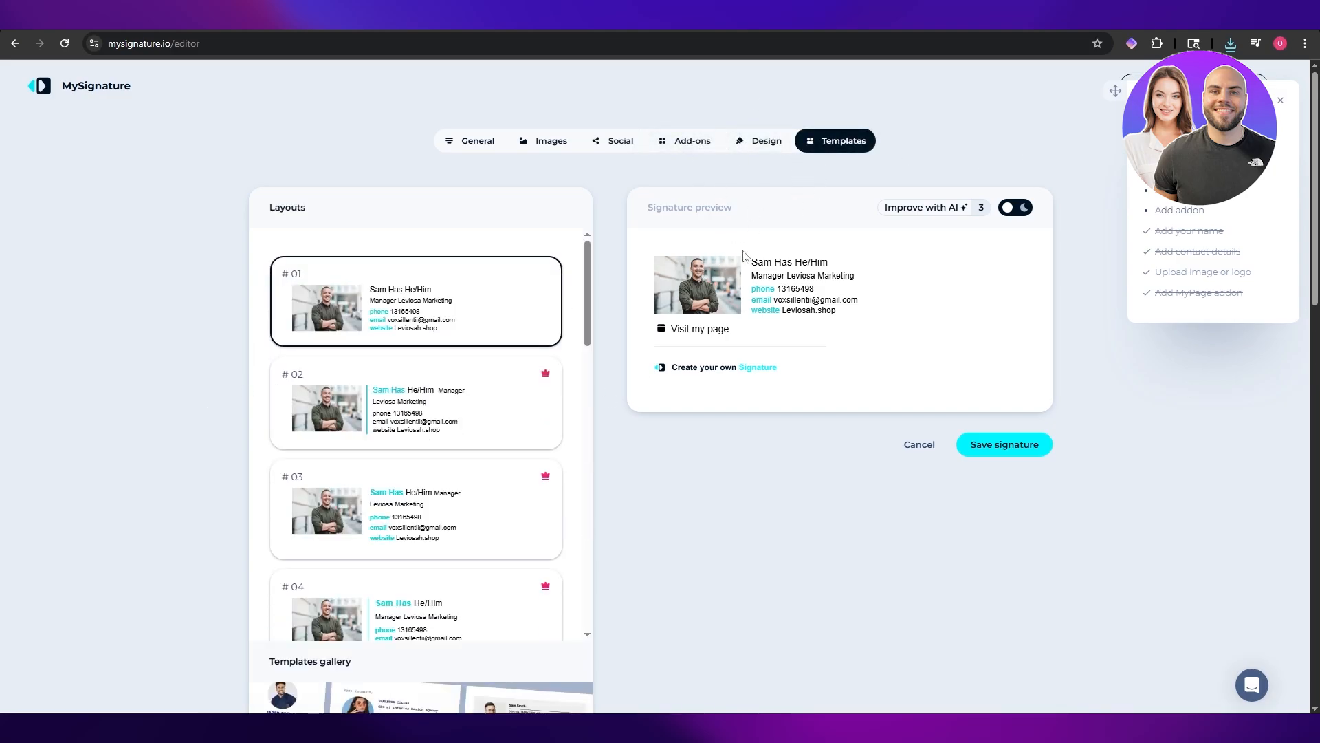
# Save the signature and toggle its preview between dark and light mode.
pyautogui.click(1023, 456)
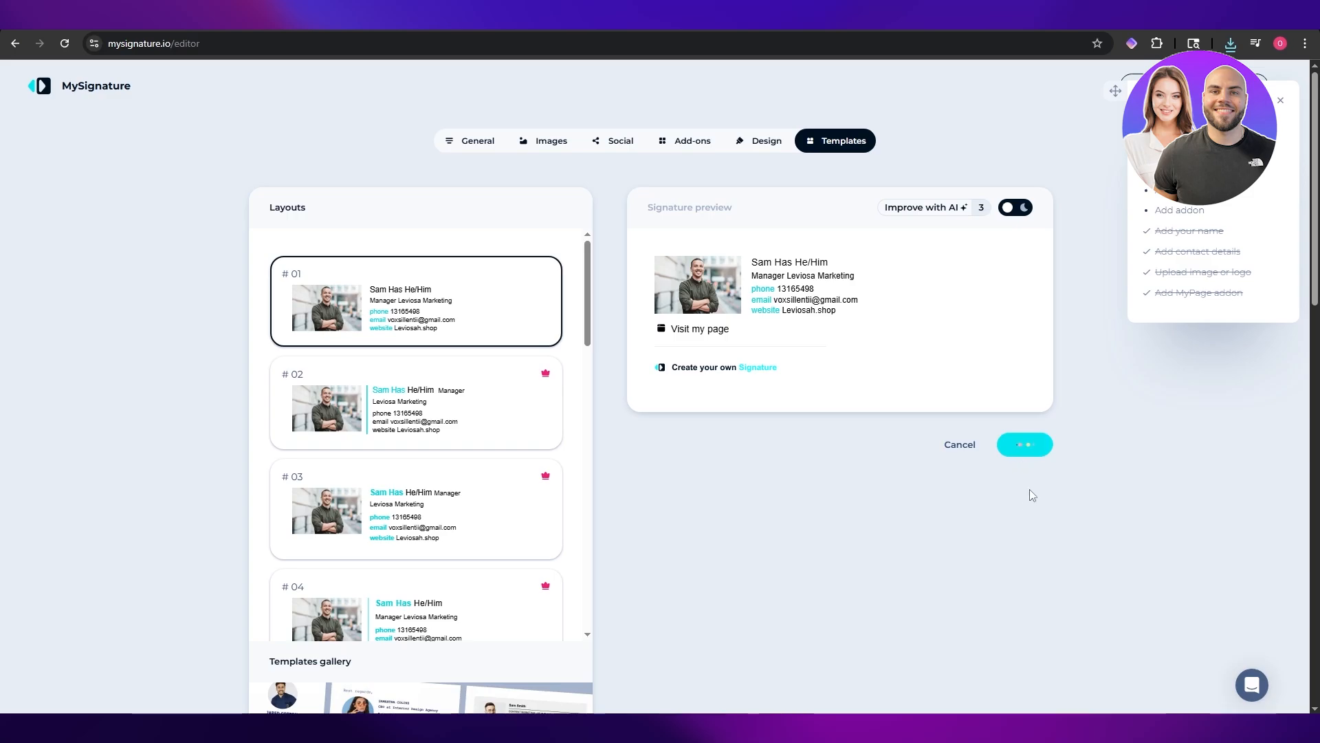
pyautogui.click(1017, 208)
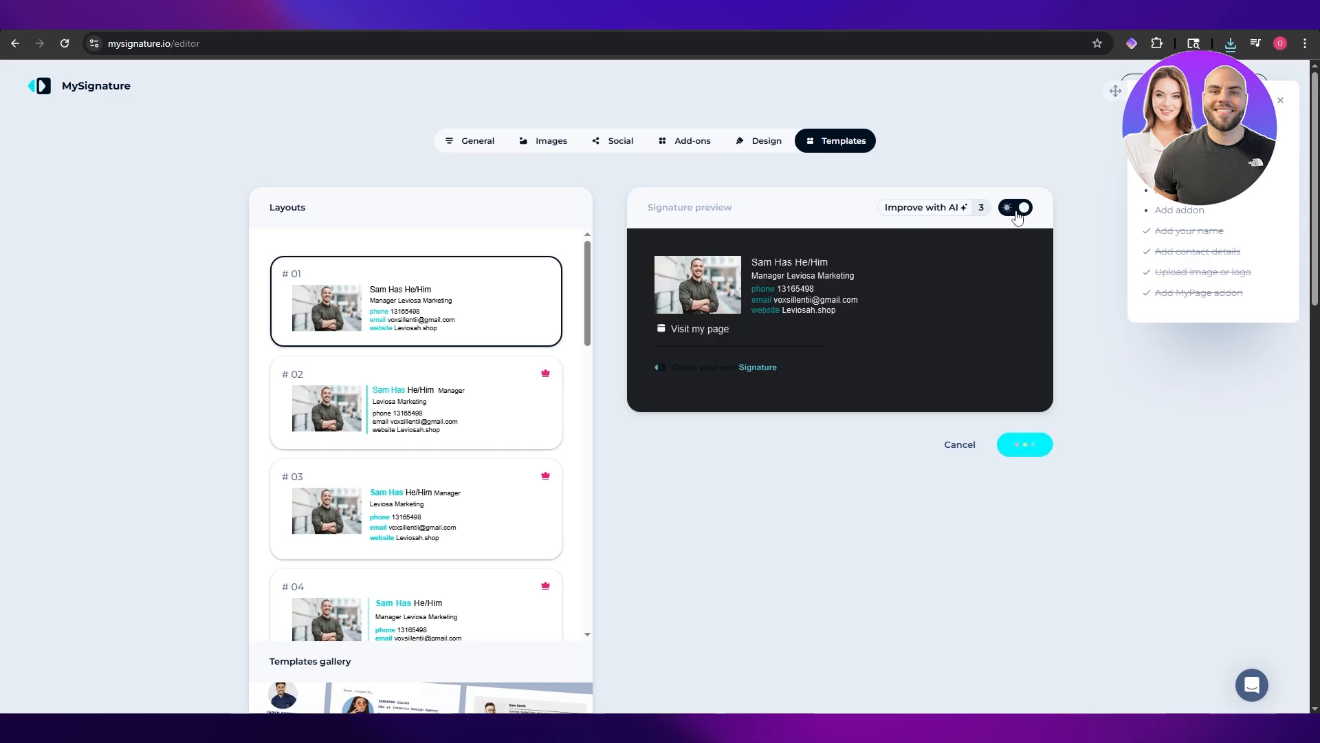
pyautogui.click(1017, 209)
pyautogui.click(1018, 209)
pyautogui.click(1018, 209)
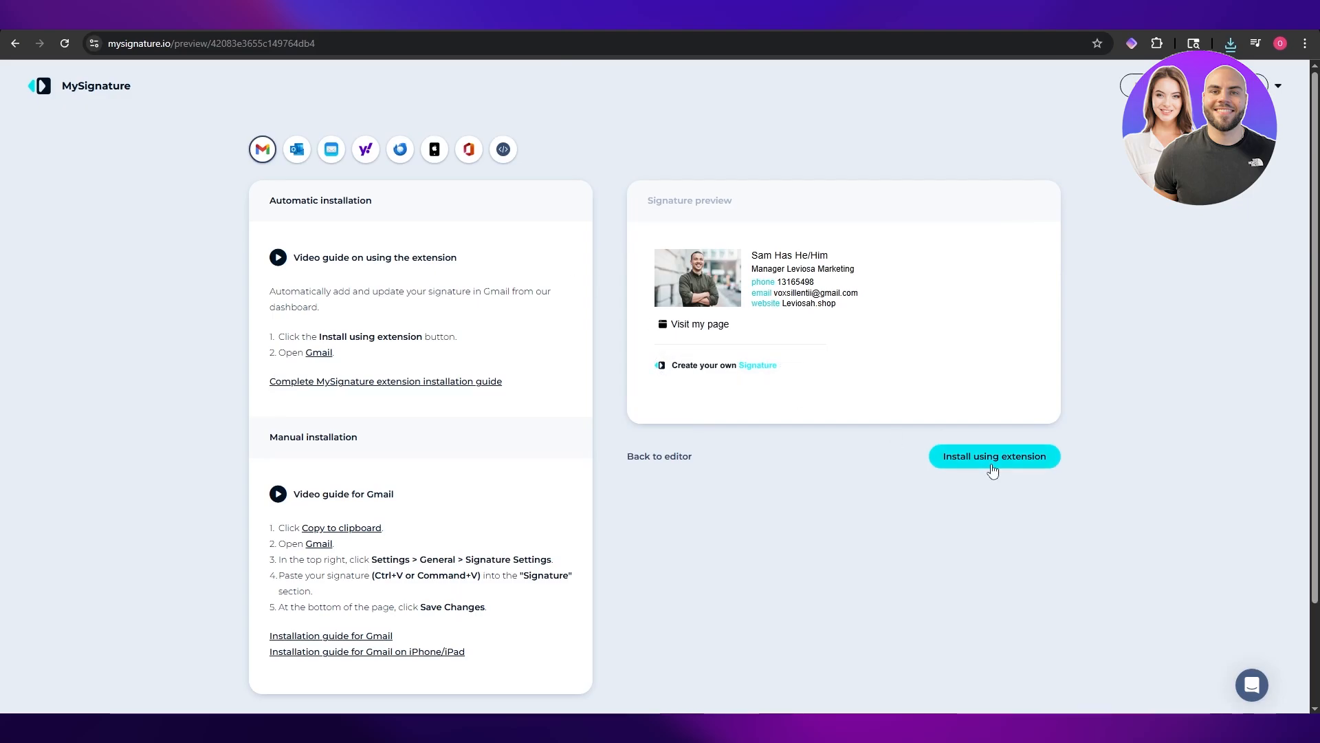
# Add the MySignature extension to Chrome from the Web Store and open its sign-in panel in Outlook.
pyautogui.click(982, 466)
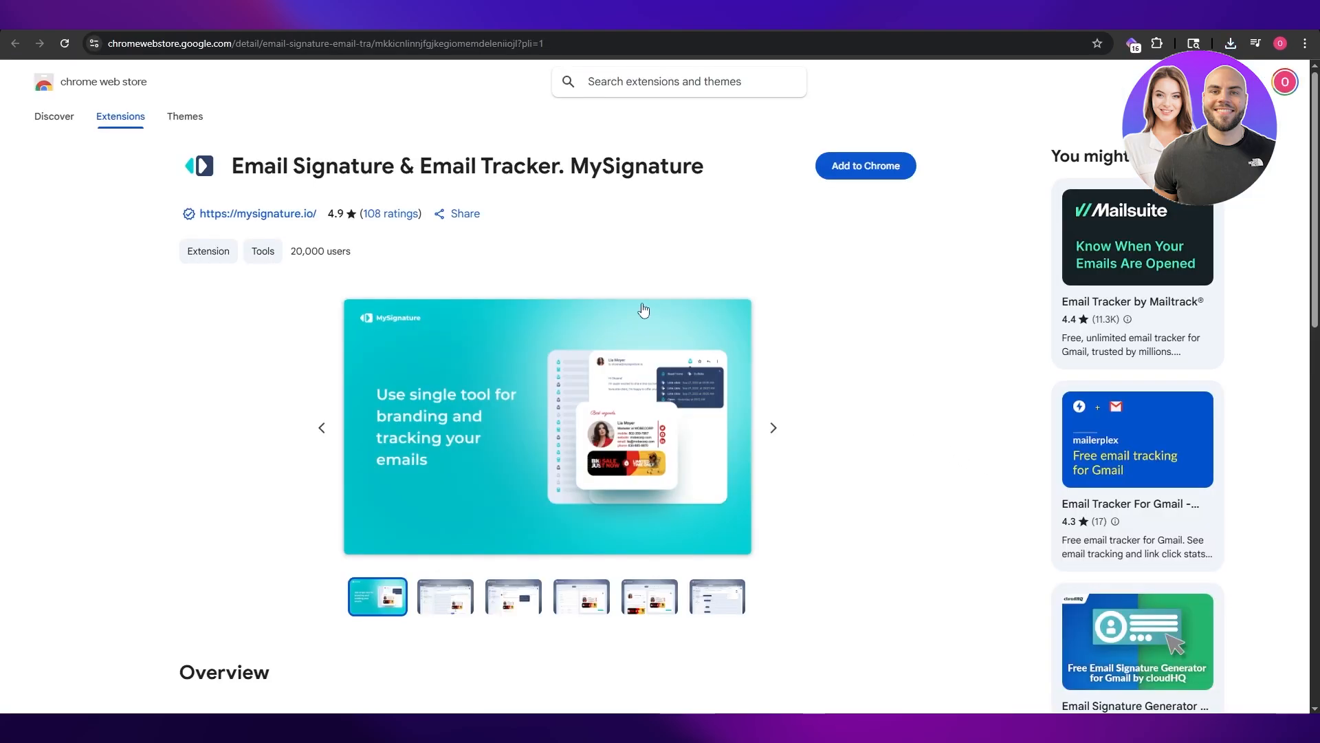
pyautogui.click(860, 171)
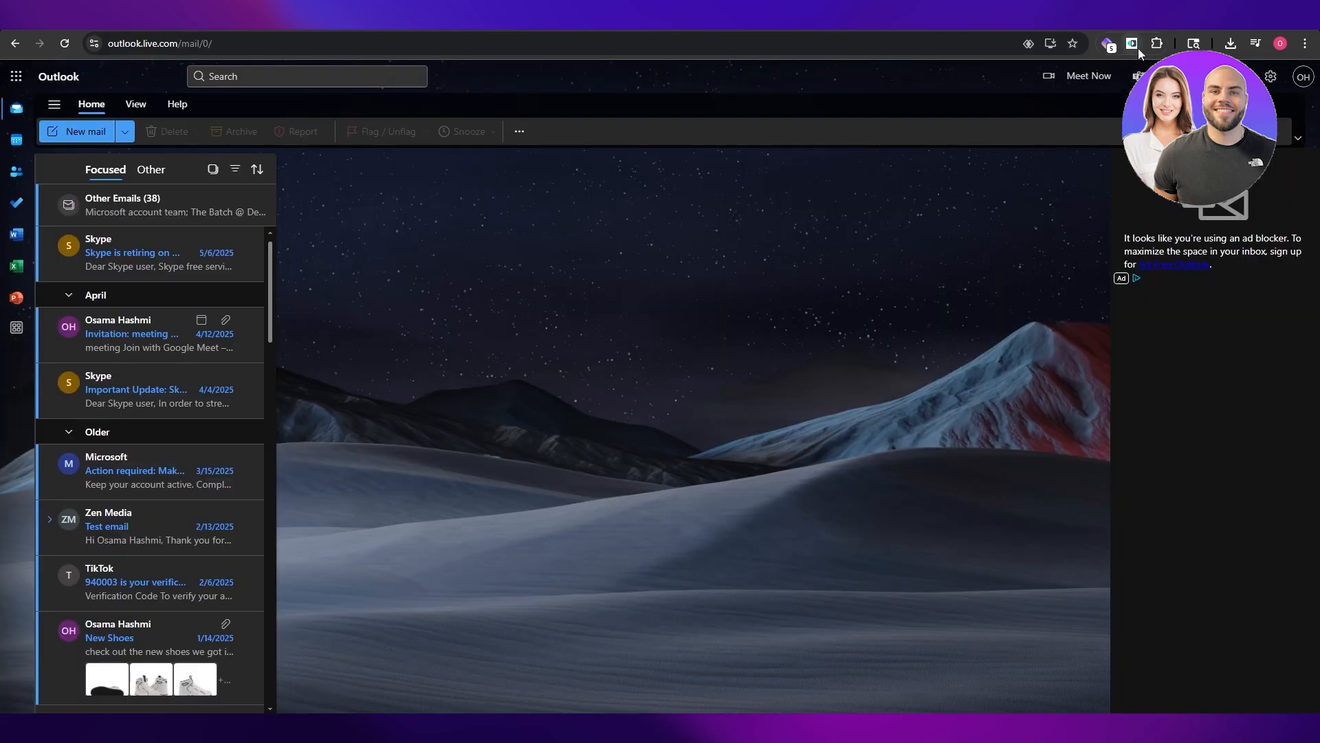
pyautogui.click(1134, 46)
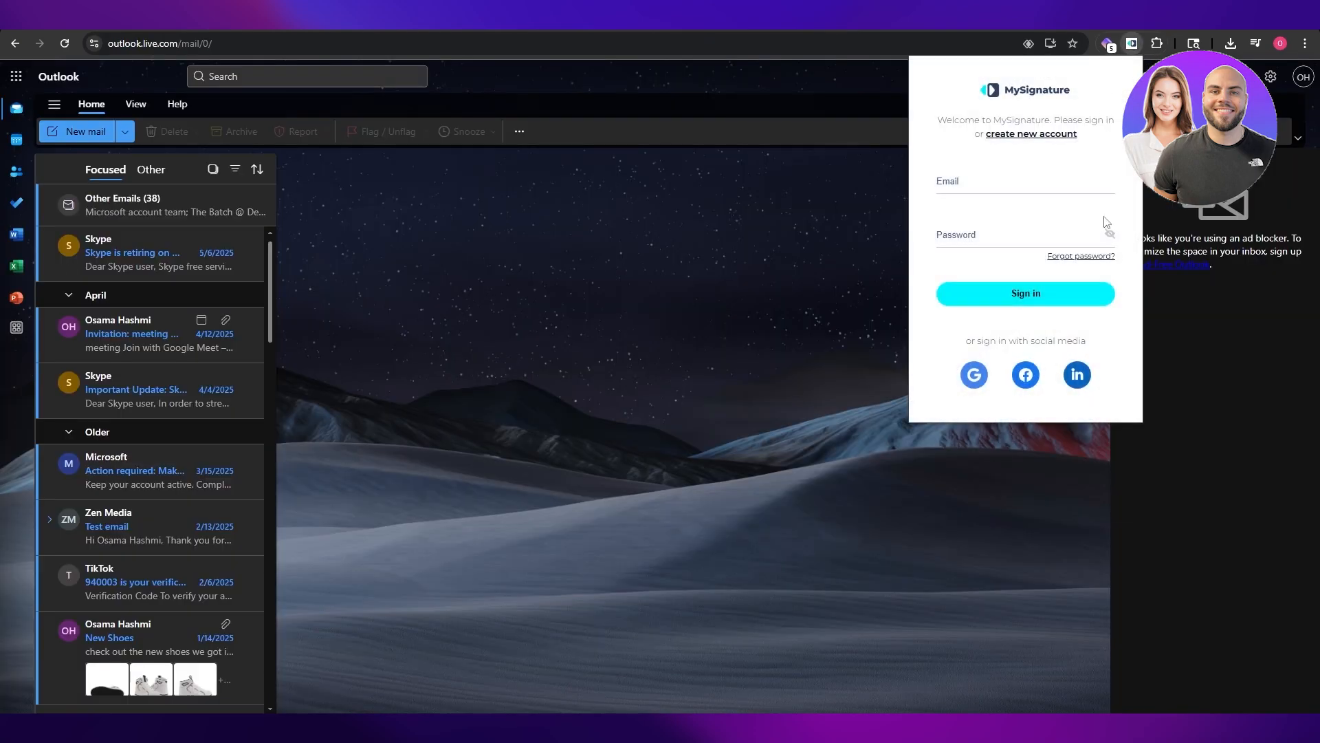
# Sign in to the extension with Google, view the saved signature dashboard, and reopen the extension in Outlook.
pyautogui.click(975, 377)
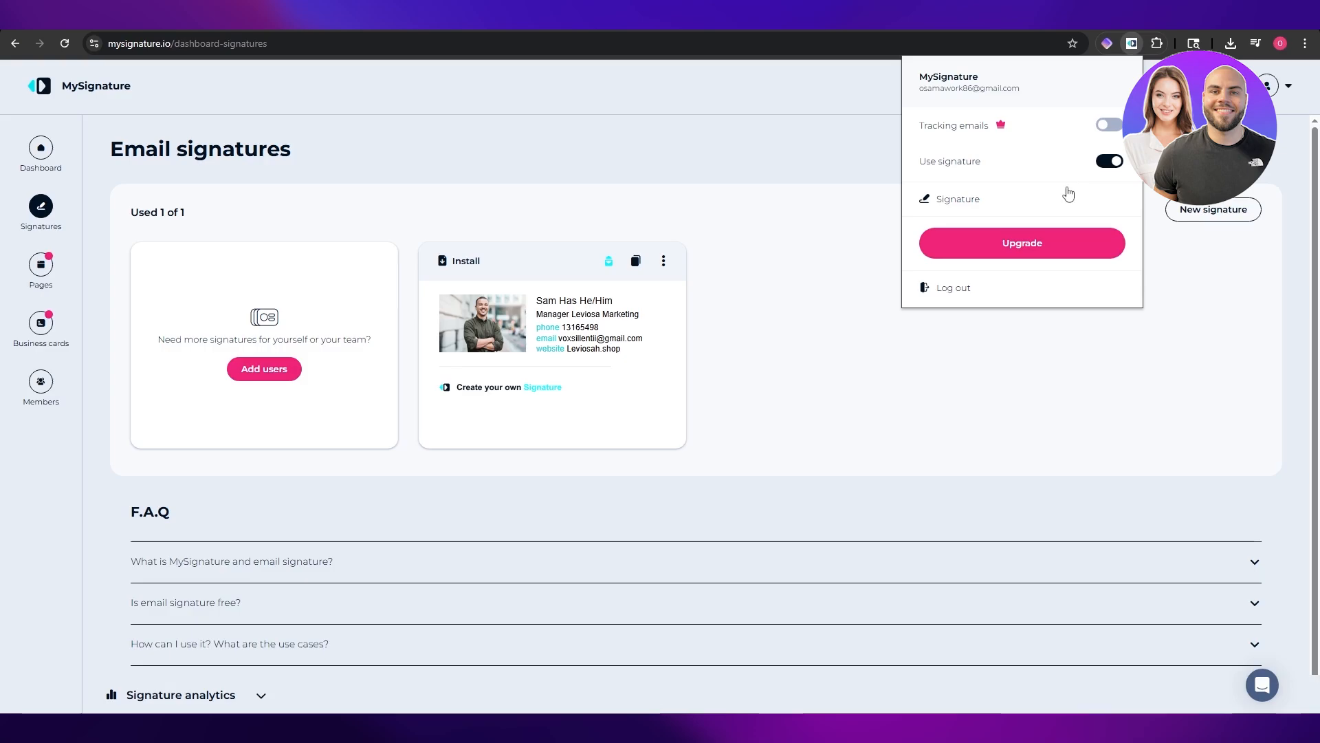
pyautogui.click(960, 206)
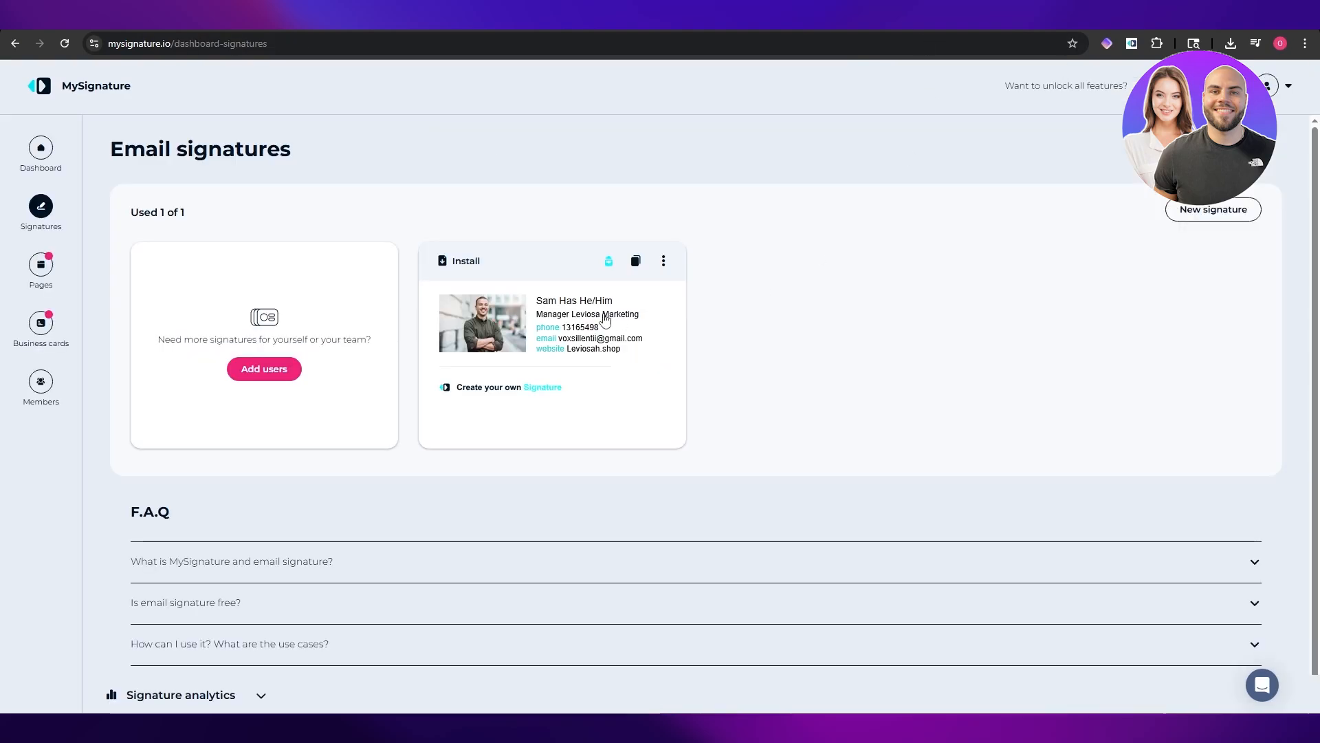
pyautogui.click(1132, 43)
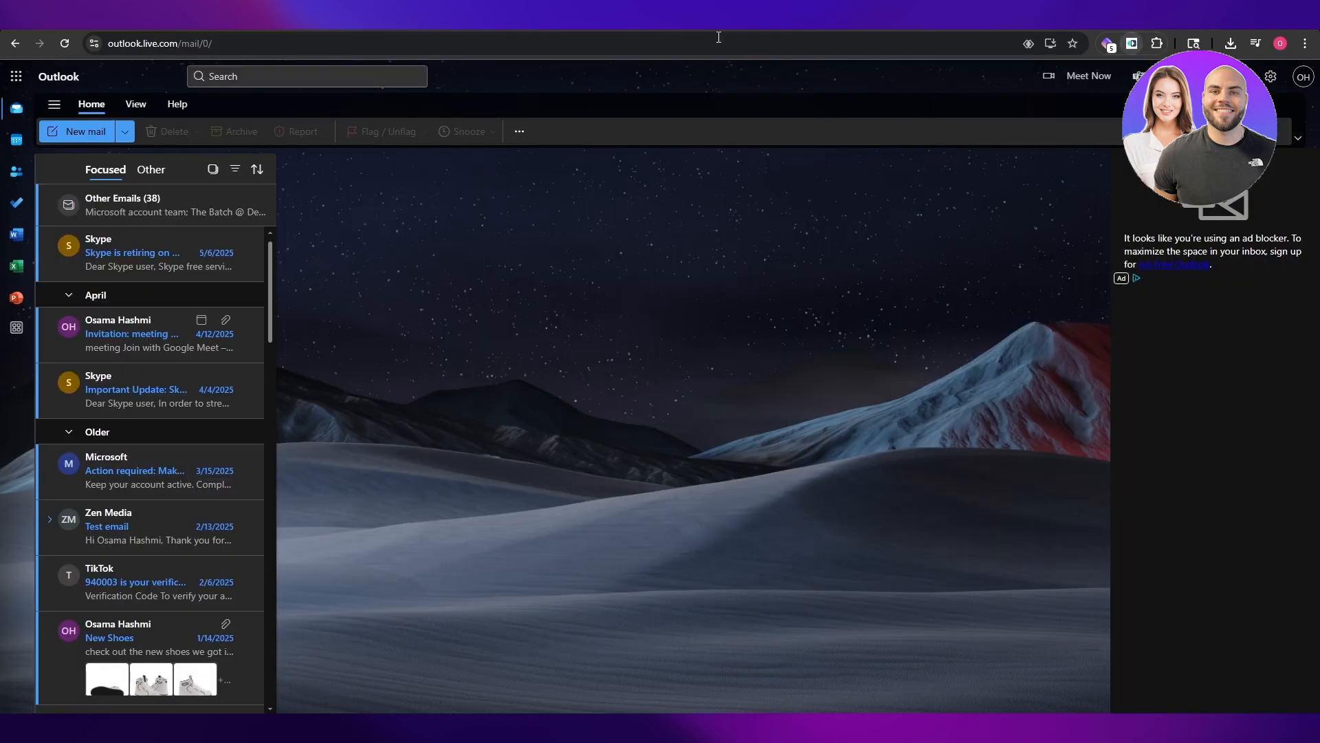
# Start a new Outlook mail draft and copy the MySignature signature for Outlook to the clipboard.
pyautogui.click(150, 169)
pyautogui.click(85, 131)
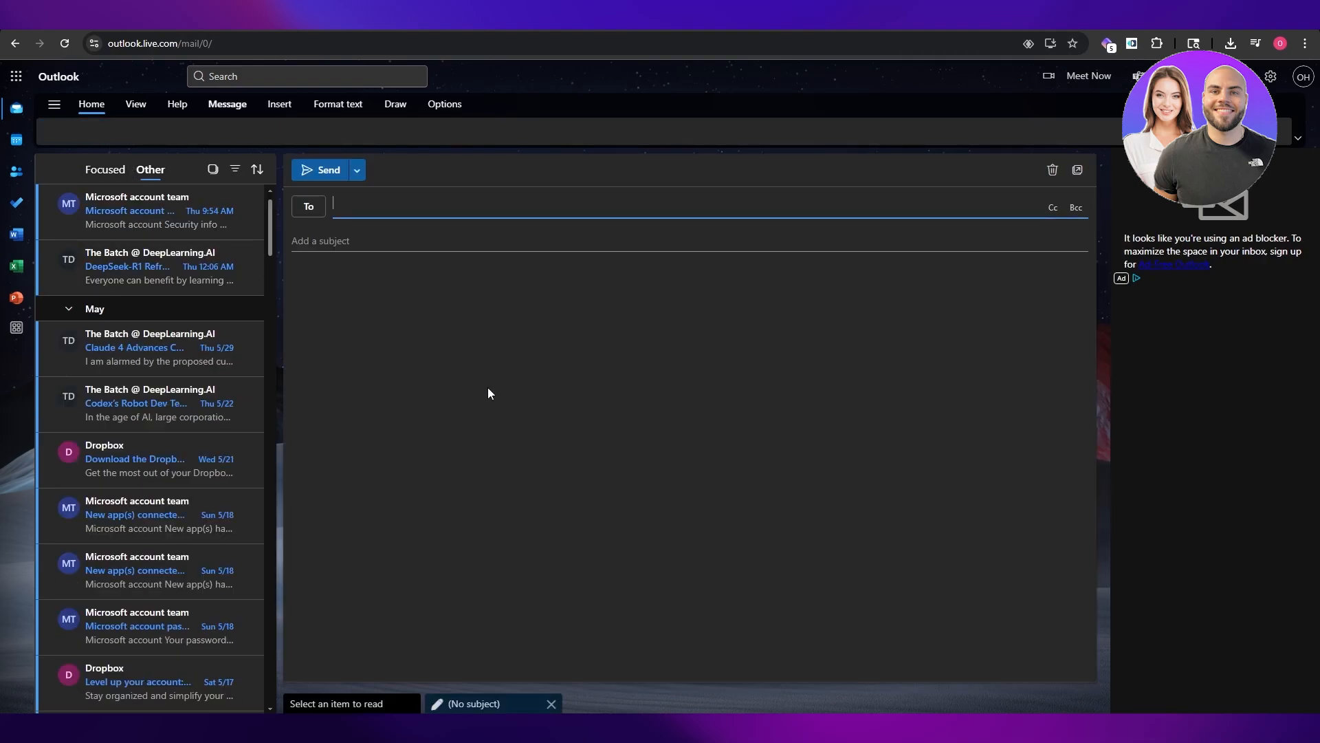
pyautogui.click(337, 233)
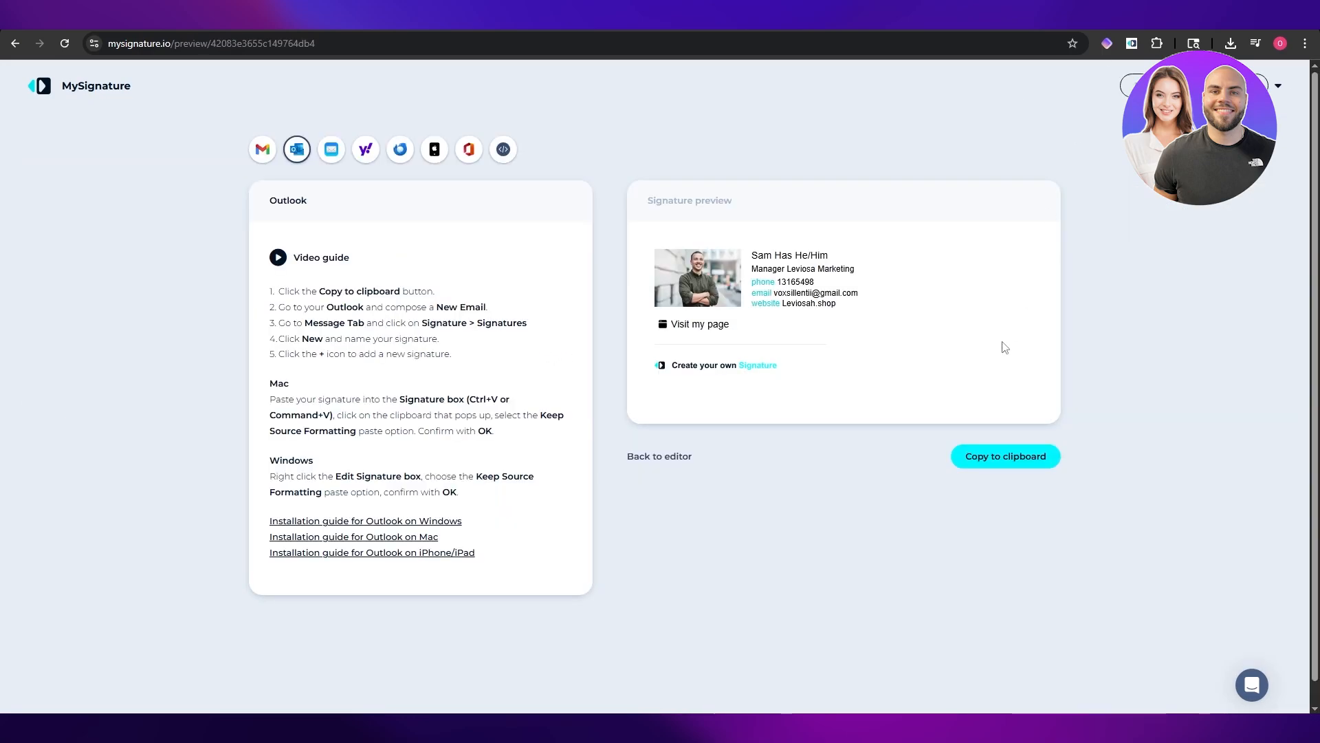
pyautogui.click(1003, 473)
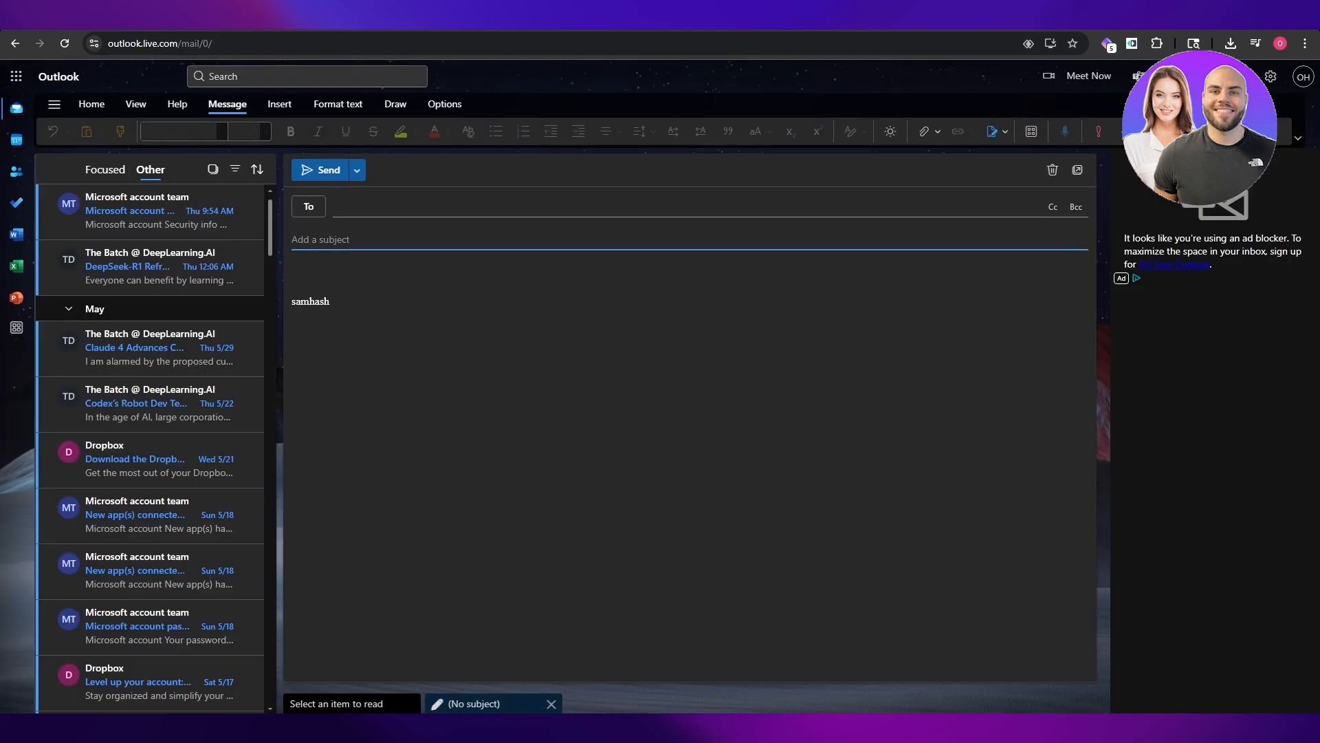
# Replace the existing signature text in Outlook's Signatures settings with the copied MySignature block.
pyautogui.click(351, 727)
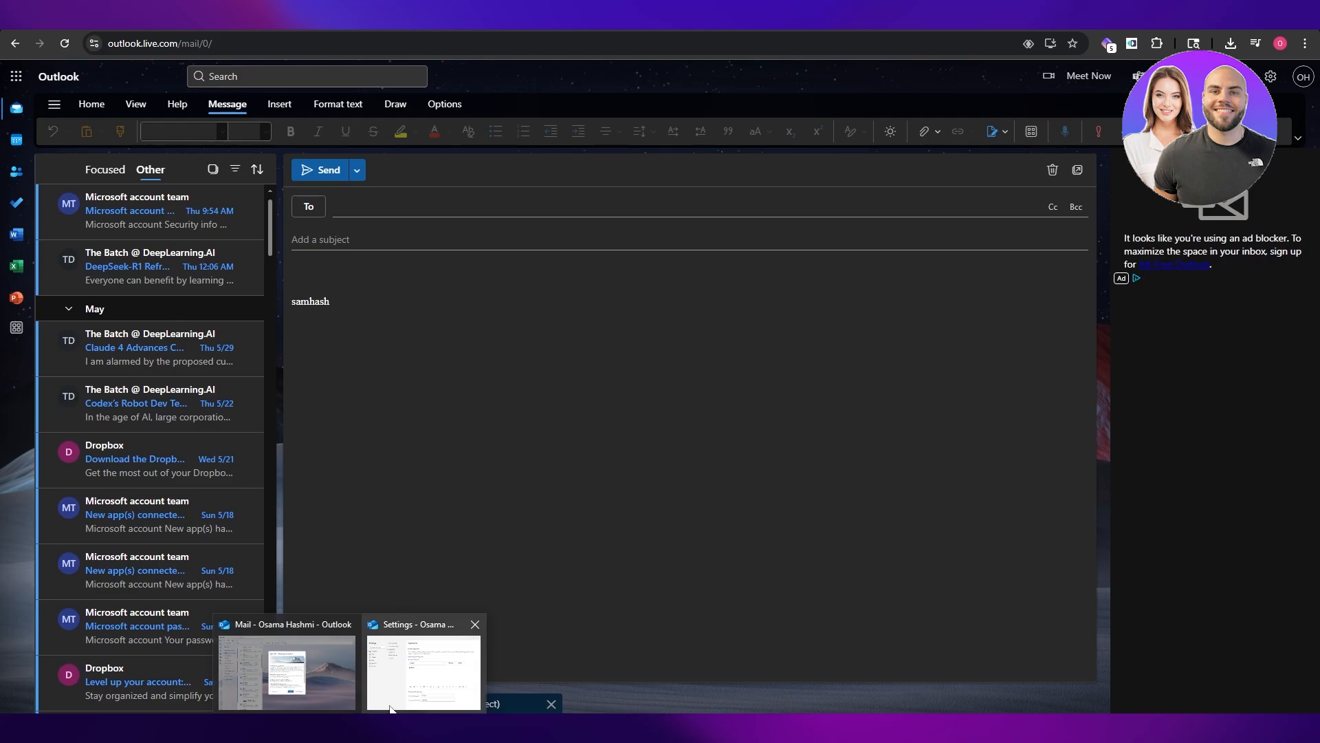
pyautogui.click(390, 709)
pyautogui.moveTo(515, 333); pyautogui.dragTo(415, 329)
pyautogui.hotkey('ctrl', 'v')
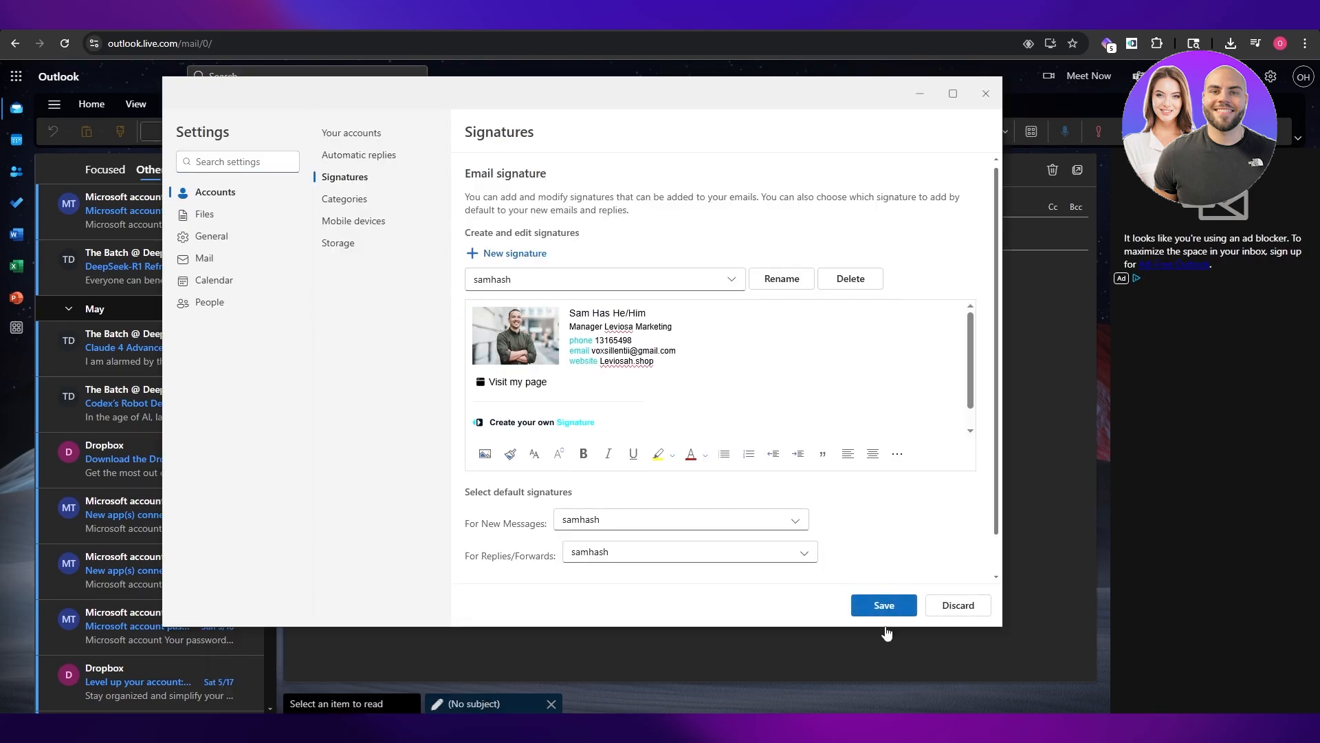
# Remove the 'Create your own Signature' badge and save the signature.
pyautogui.click(609, 425)
pyautogui.press('Delete')
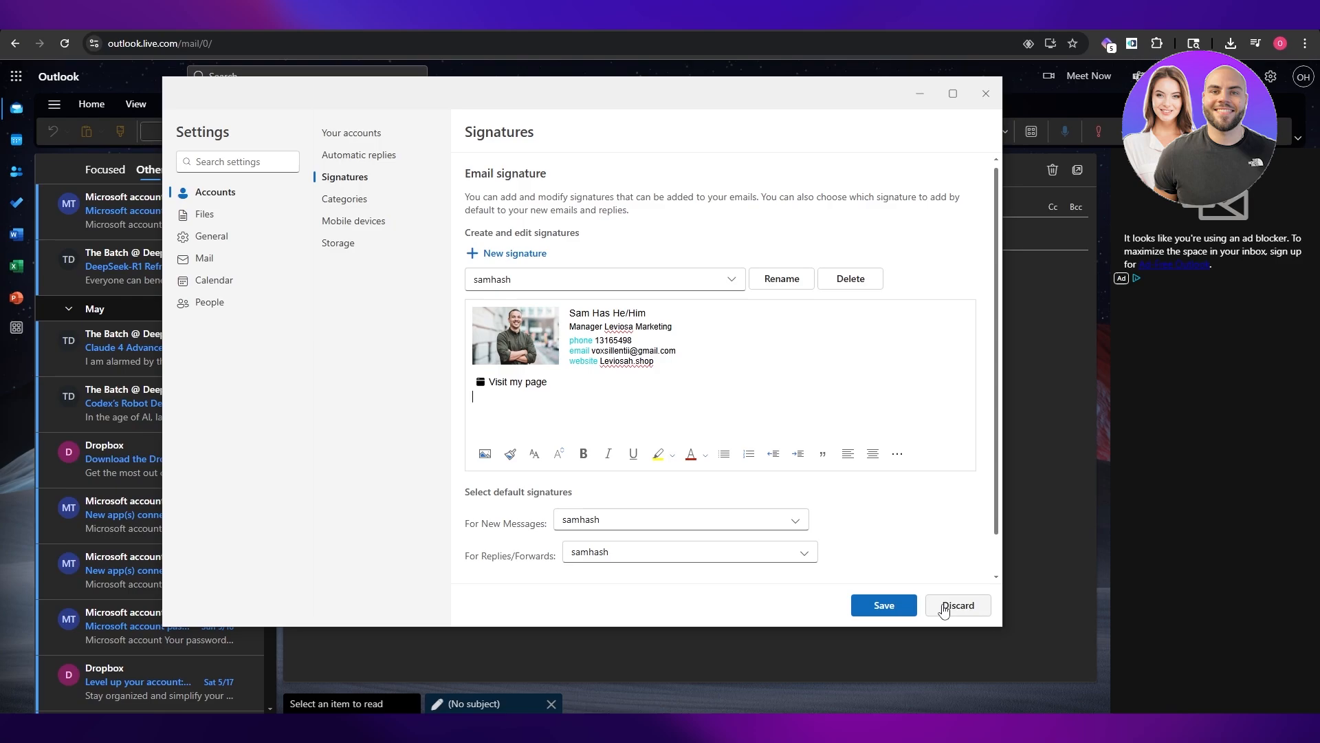
pyautogui.click(883, 605)
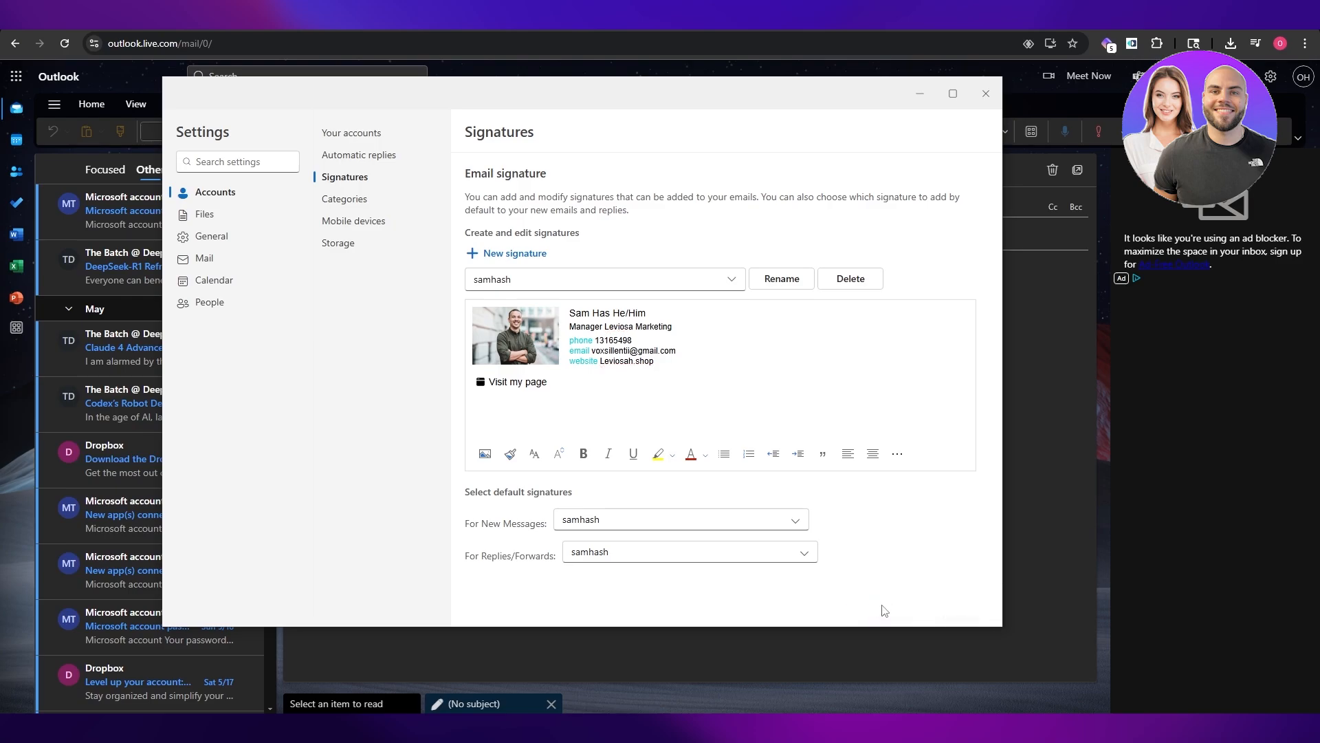